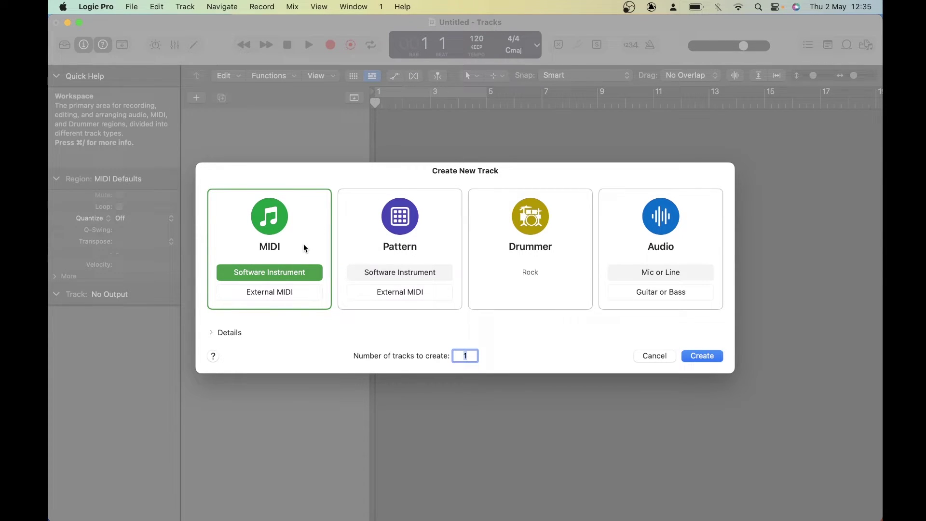
- Add a Classic Electric Piano instrument track, close the Library, and open the Logic Pro settings menu
left_click(690, 355)
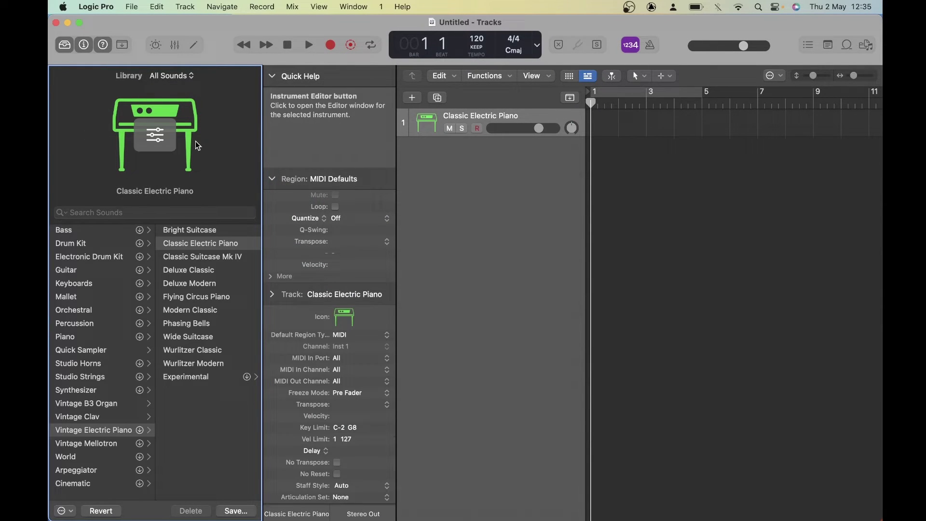
left_click(64, 46)
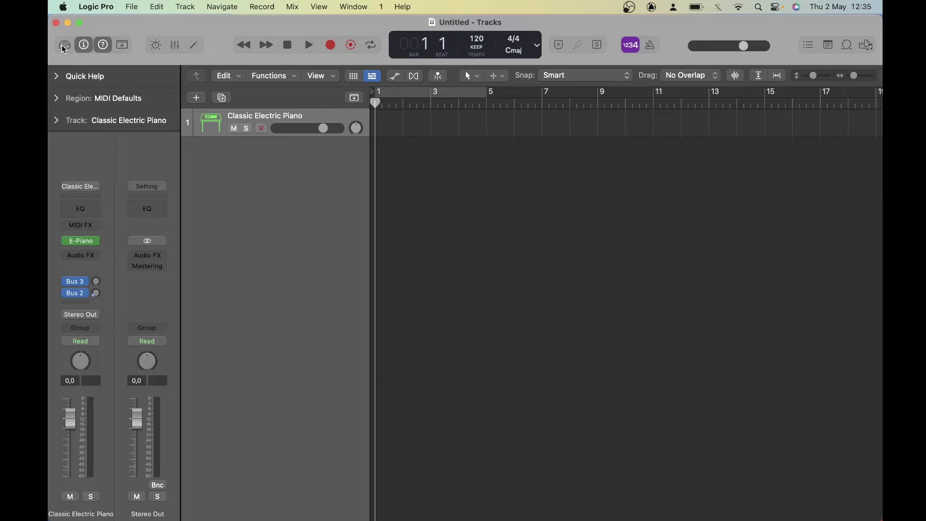
left_click(96, 7)
mouse_move(142, 43)
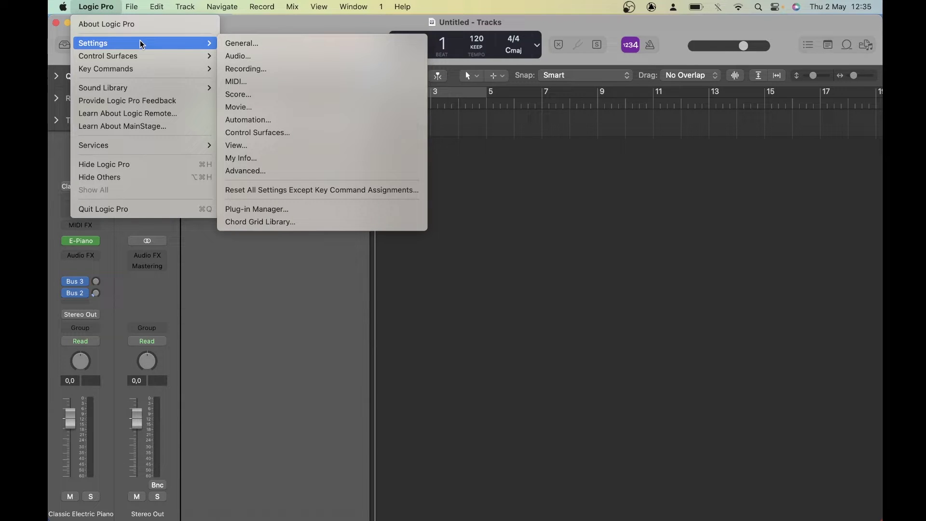
- In Audio settings, confirm Rubix24 input and output and keep the I/O buffer at 128 samples
left_click(249, 56)
left_click_drag(488, 215, 403, 81)
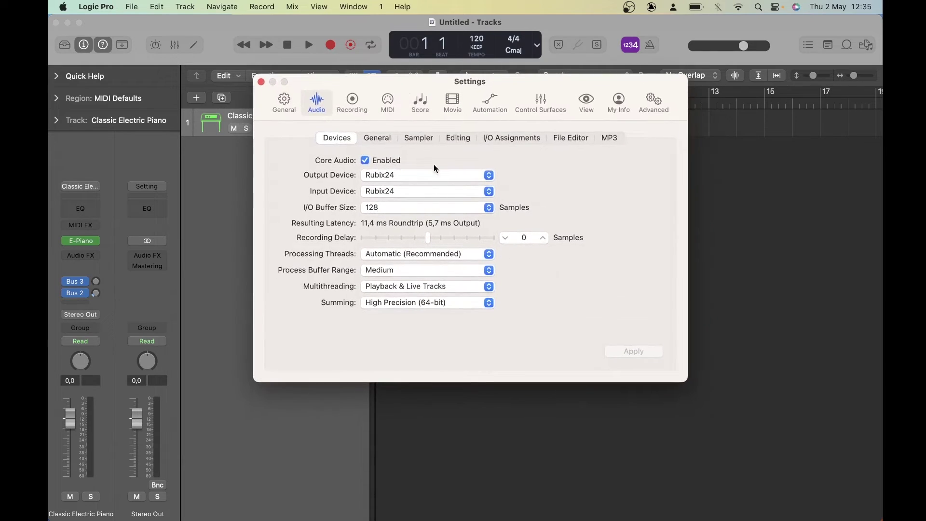
left_click(430, 207)
left_click(421, 208)
left_click(654, 110)
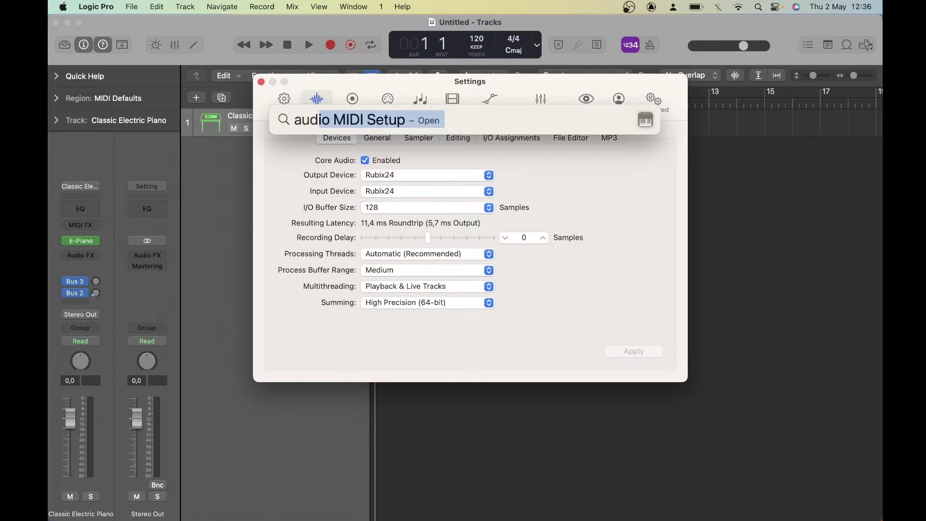
- Launch Audio MIDI Setup and inspect the MacBook Pro Microphone and Speakers sample rates
key("Return")
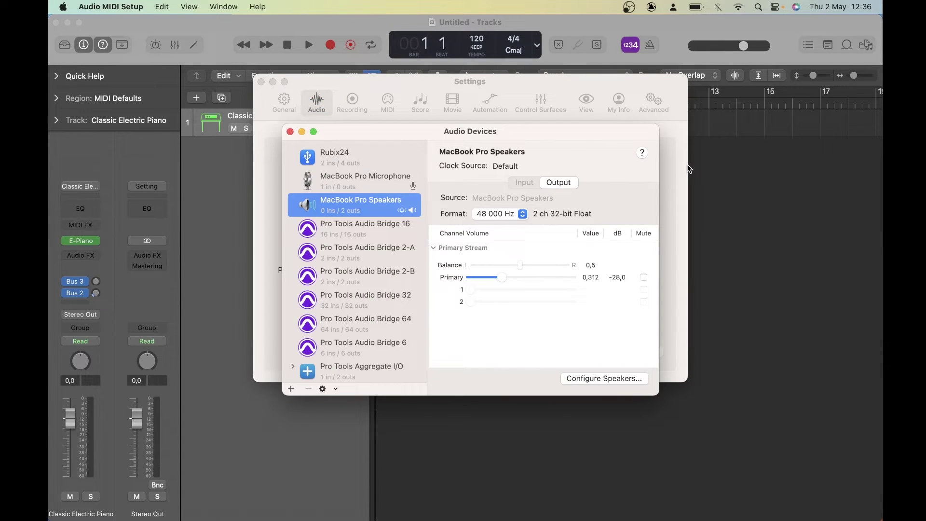
left_click(319, 188)
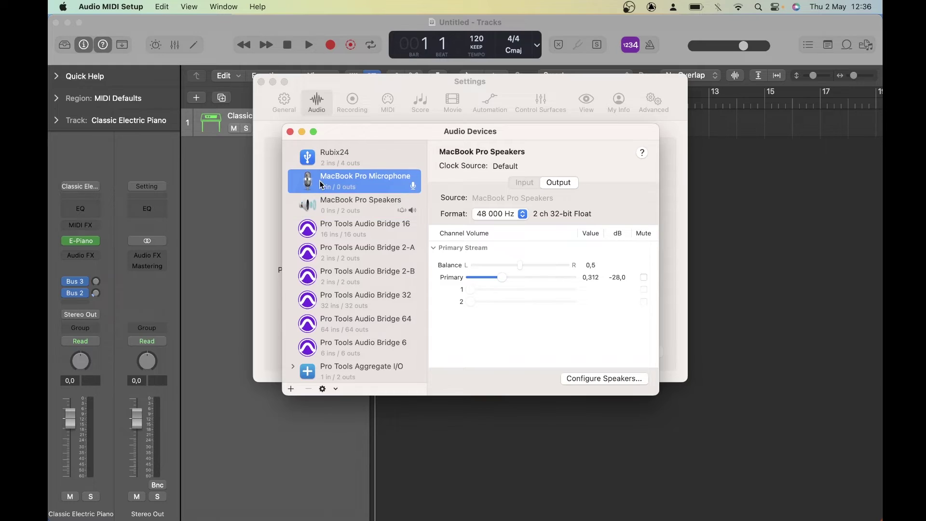
left_click(333, 199)
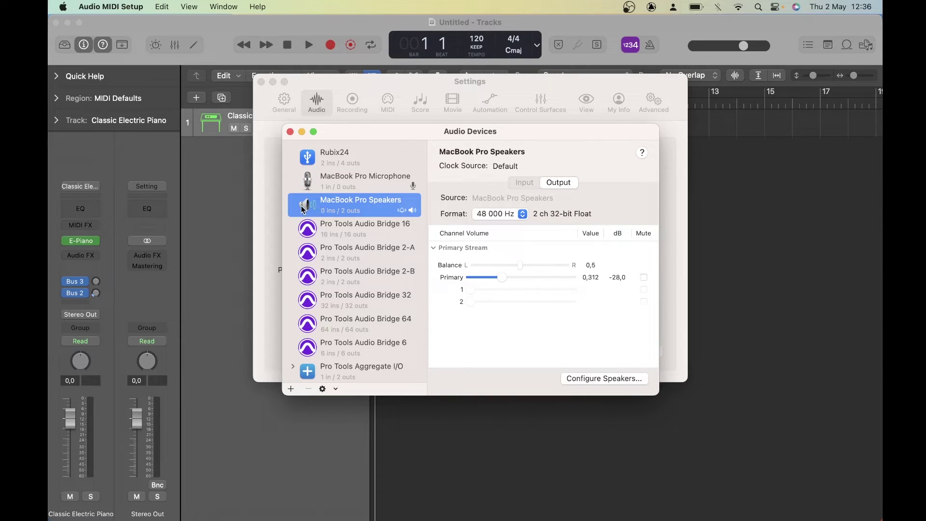
left_click(514, 215)
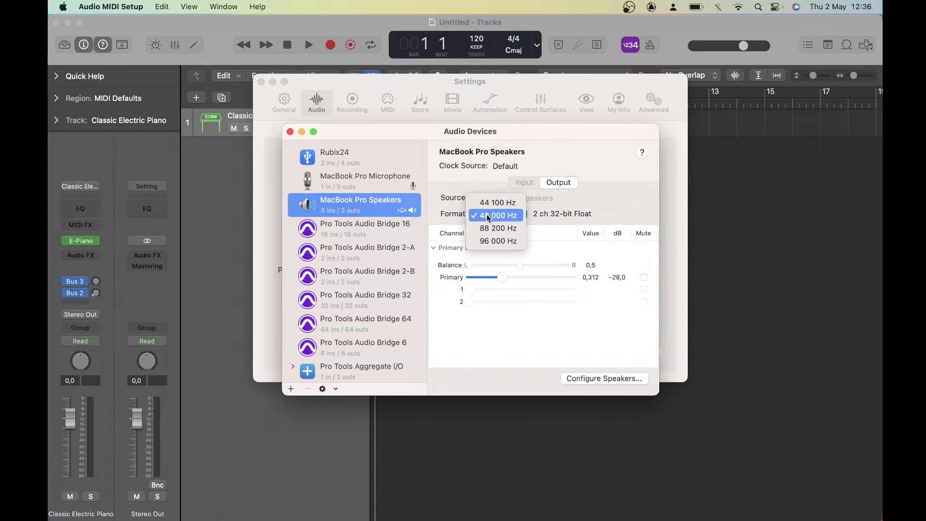
- Keep the Rubix24 interface at 48 000 Hz, then close the settings and return to Logic Pro
left_click(348, 155)
left_click(347, 156)
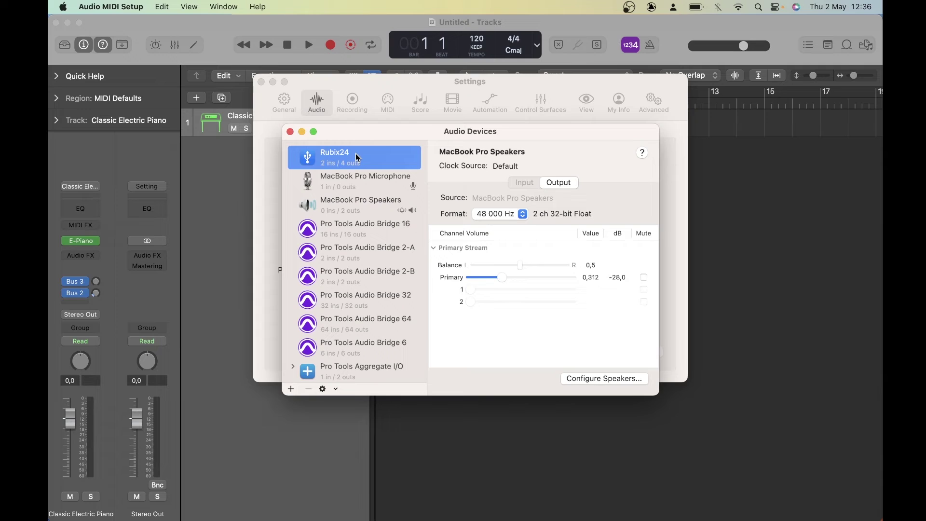
left_click(498, 216)
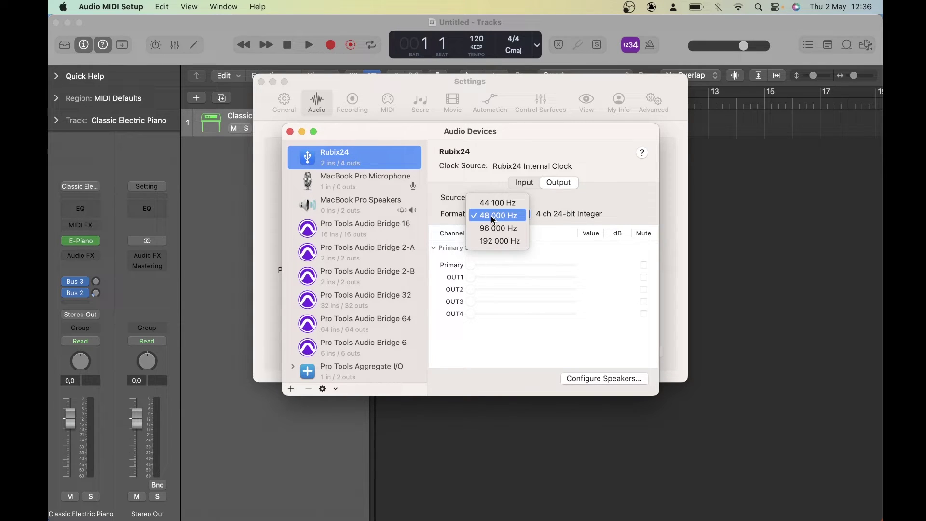
left_click(491, 216)
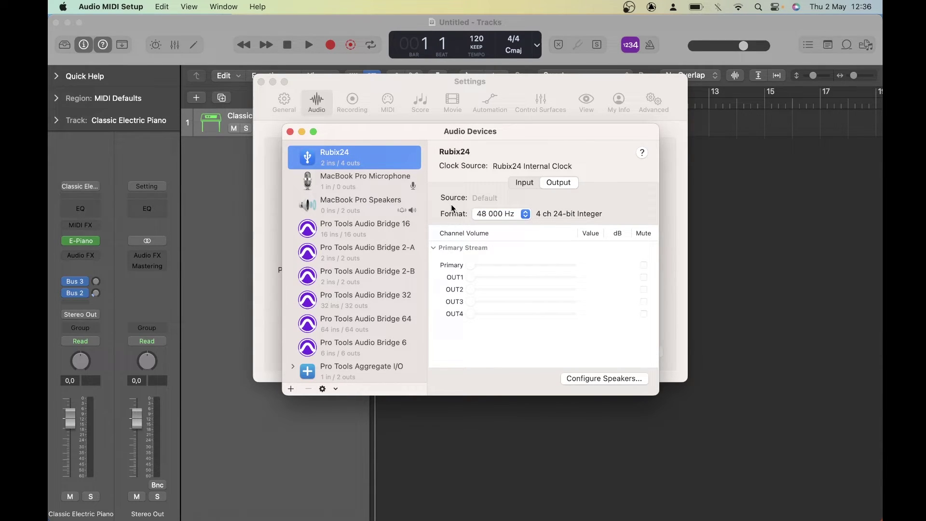
left_click(261, 83)
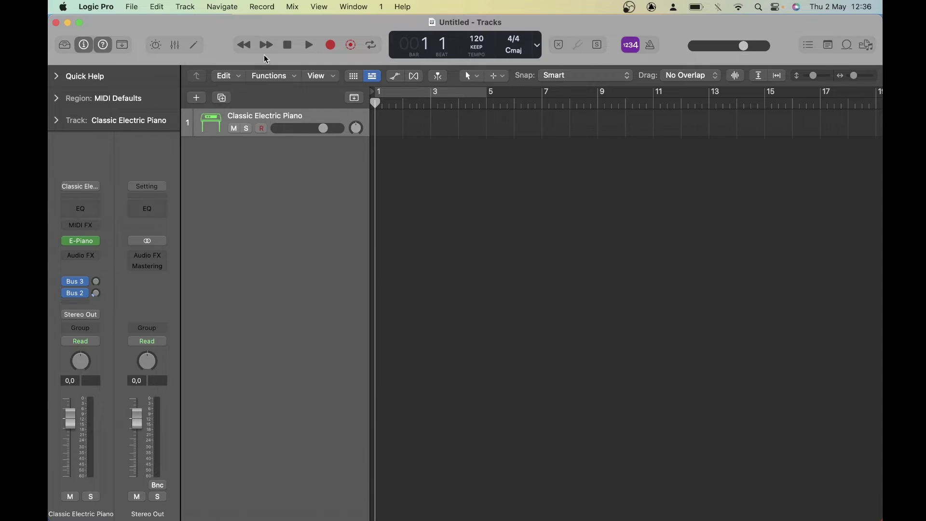
- Review the recording options, then add a new Mic or Line audio track
left_click(265, 4)
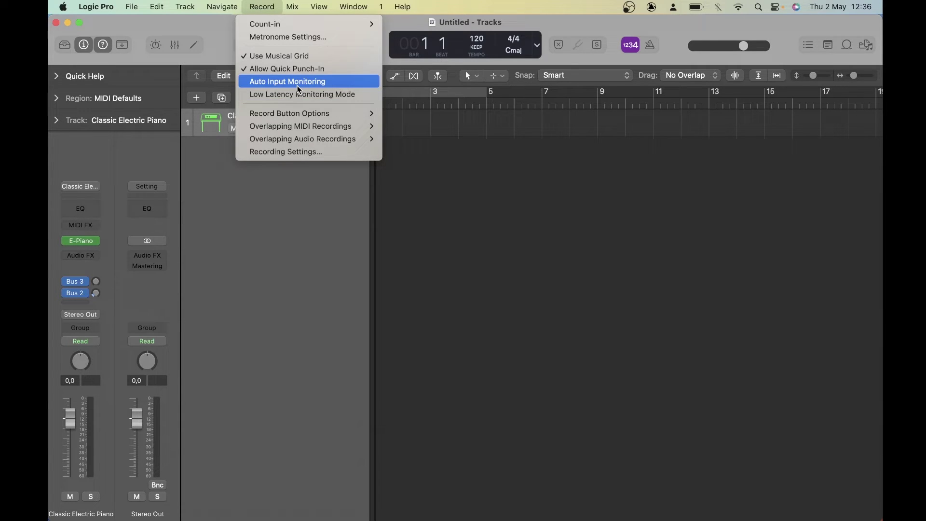
left_click(265, 4)
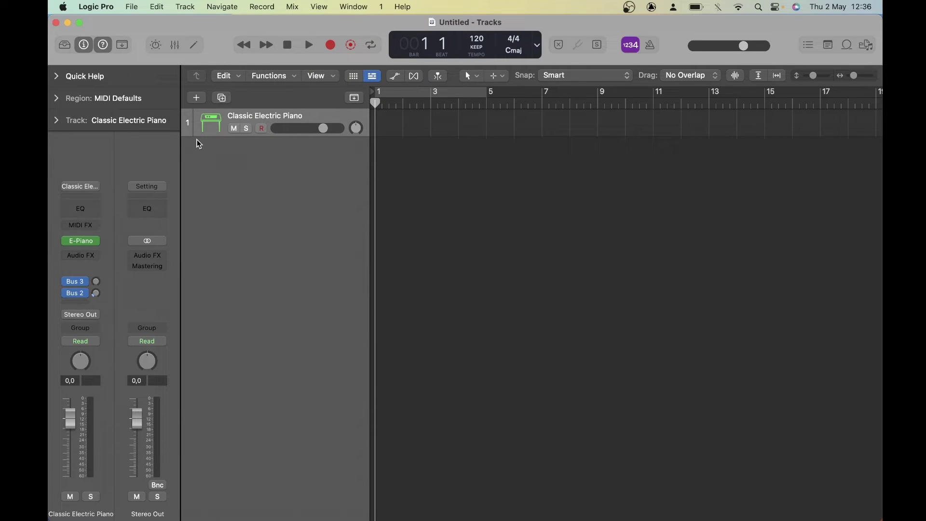
left_click(197, 98)
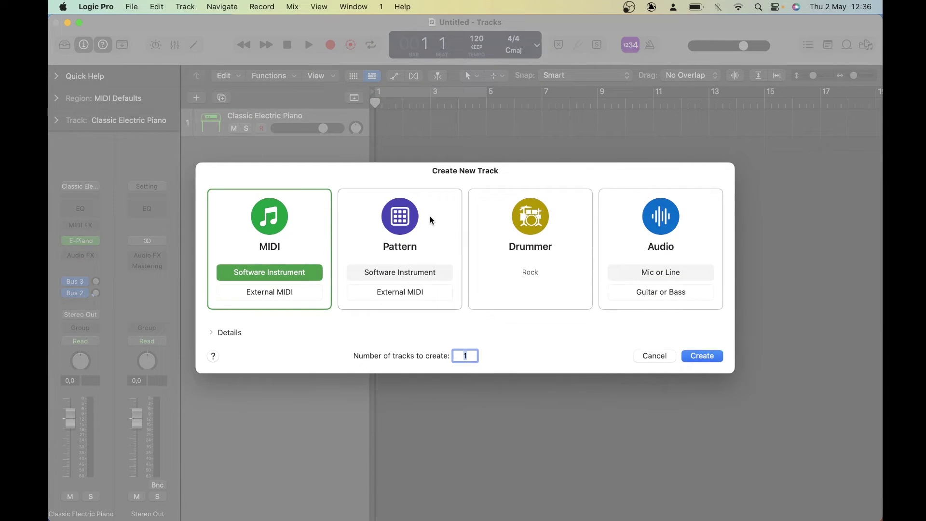
left_click(649, 273)
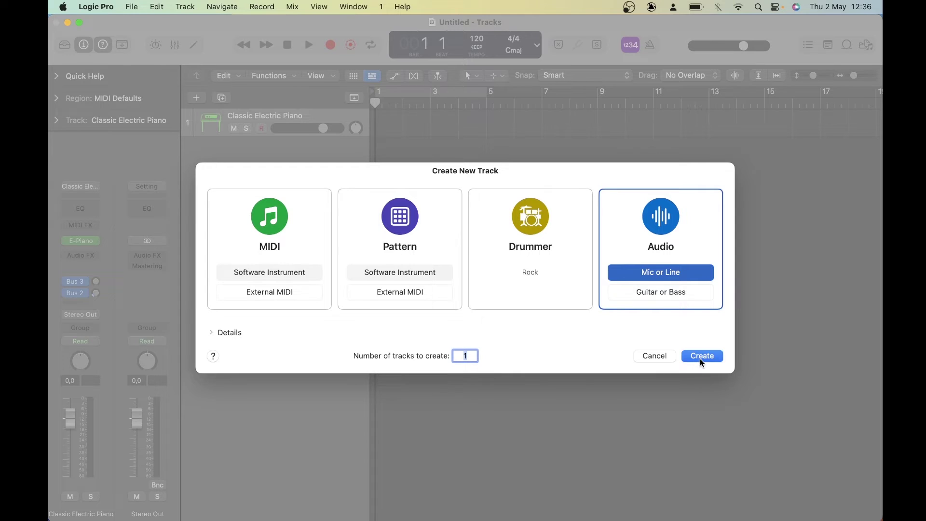
left_click(701, 358)
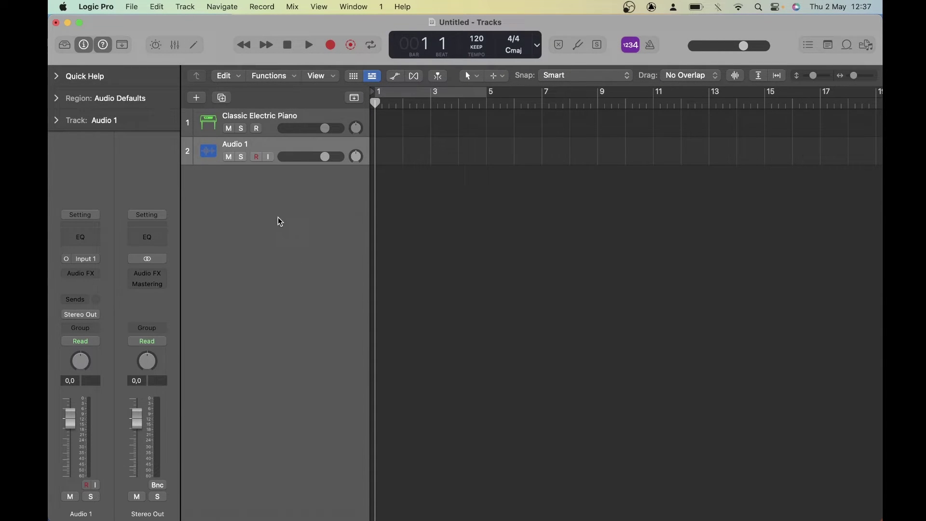
- Set Audio 1's input to Input 1 and arm it for recording
left_click(97, 260)
mouse_move(108, 303)
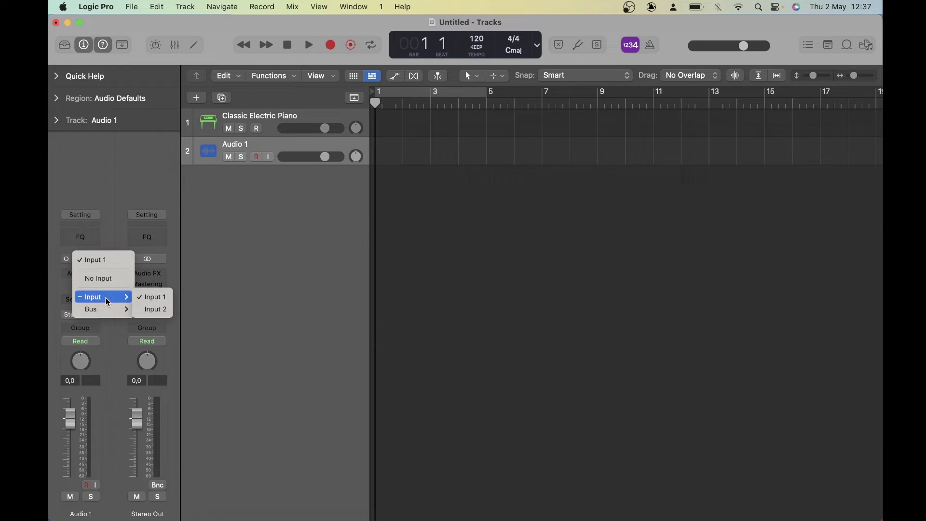
left_click(153, 297)
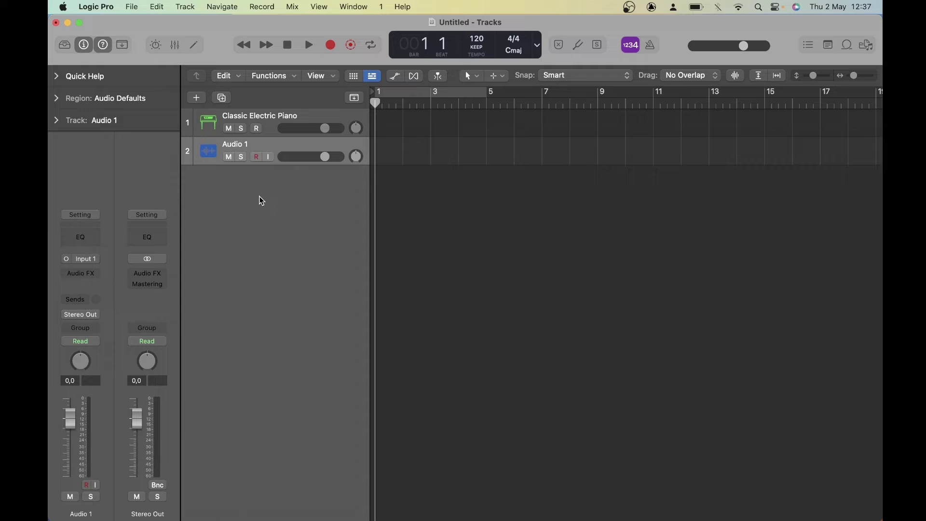
left_click(257, 157)
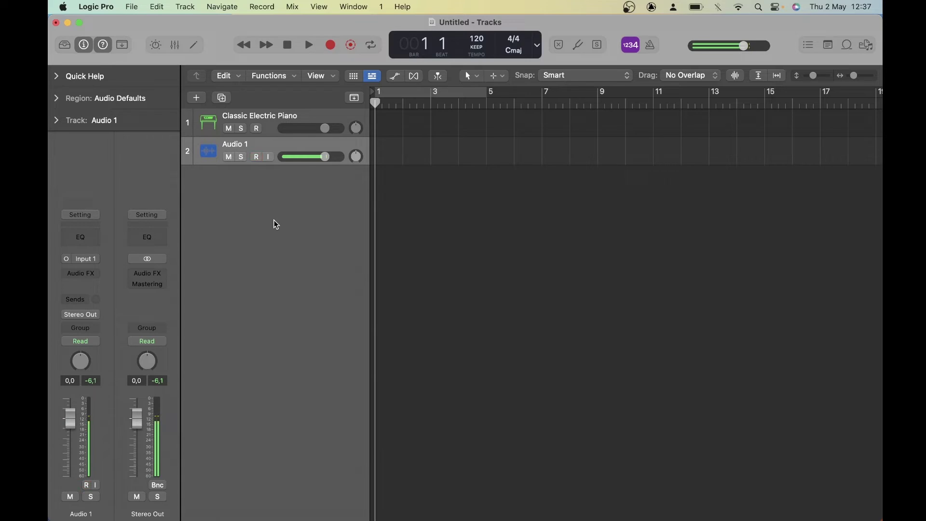
- Rename the Classic Electric Piano track to 'Vocodine'
left_click(266, 117)
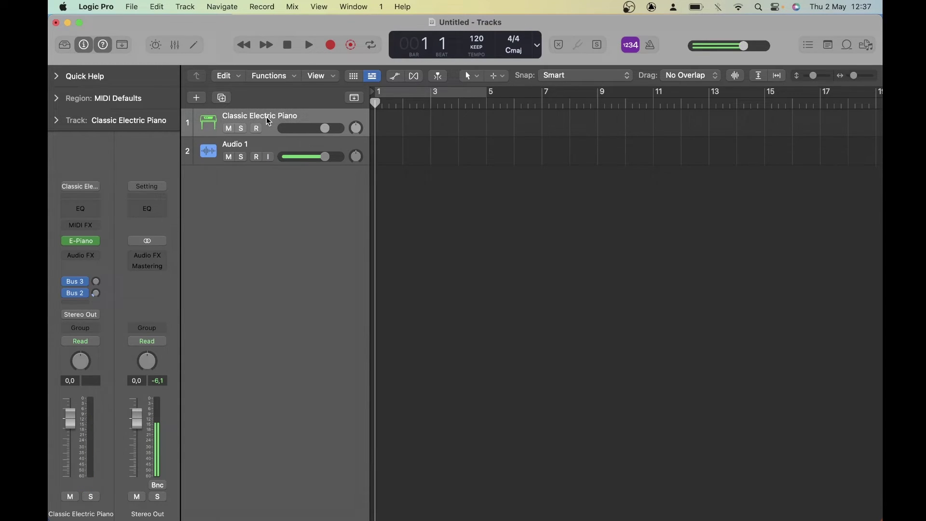
double_click(267, 117)
type("Vocodine")
key("Return")
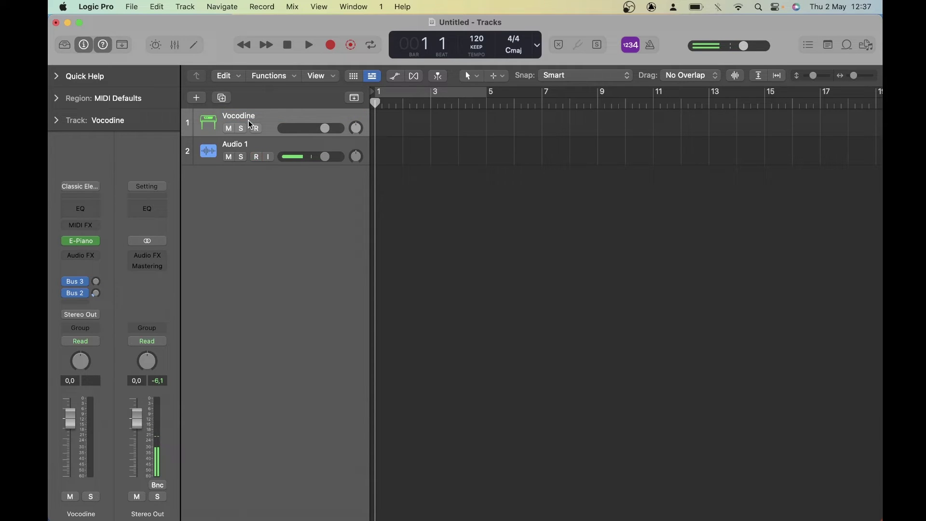
- Load the Blezz Beats Vocodine Stereo plug-in as the track's instrument
left_click(95, 242)
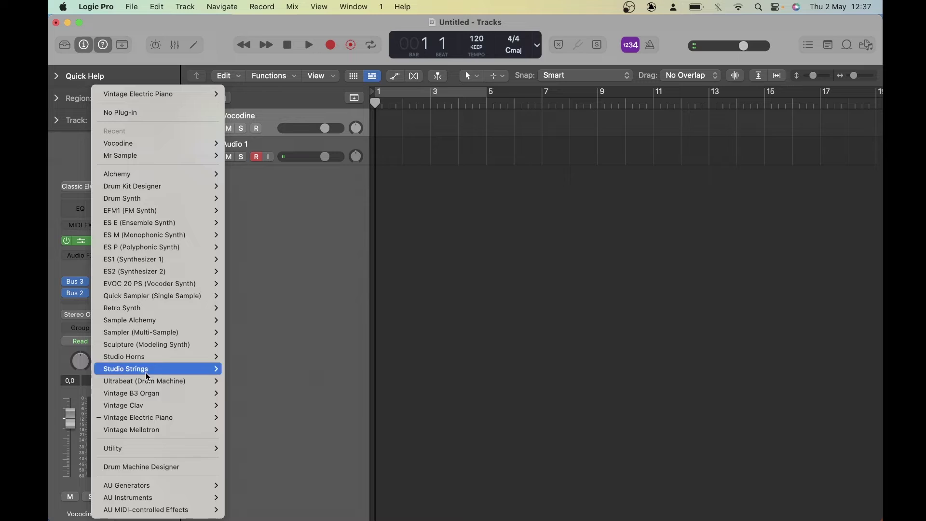
mouse_move(184, 512)
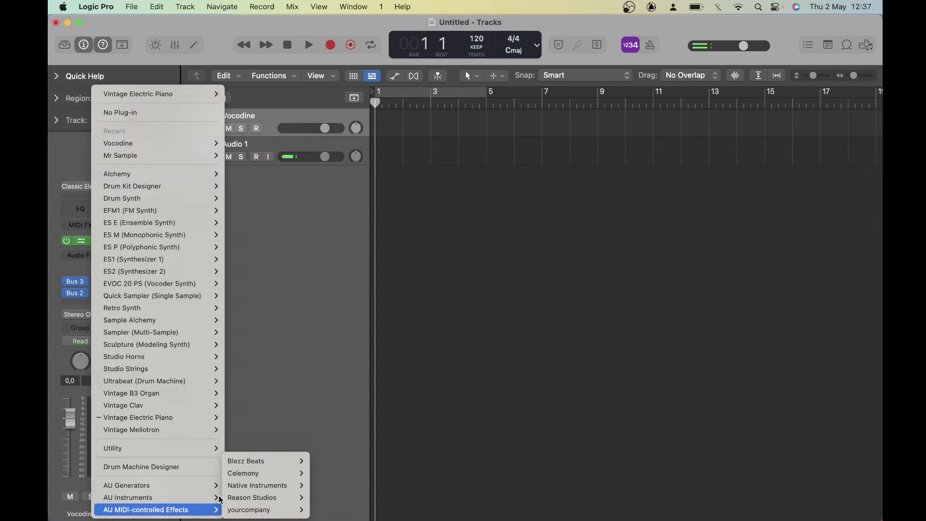
mouse_move(263, 460)
mouse_move(338, 463)
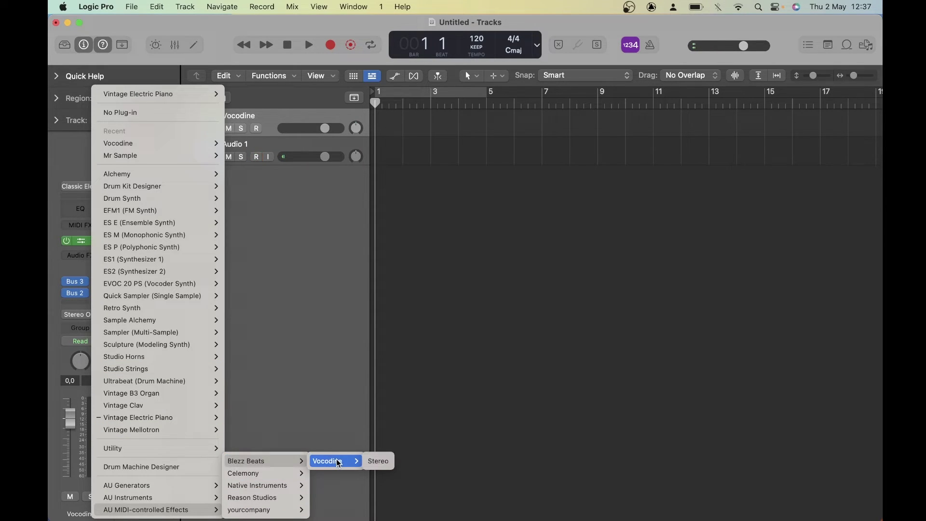
left_click(379, 462)
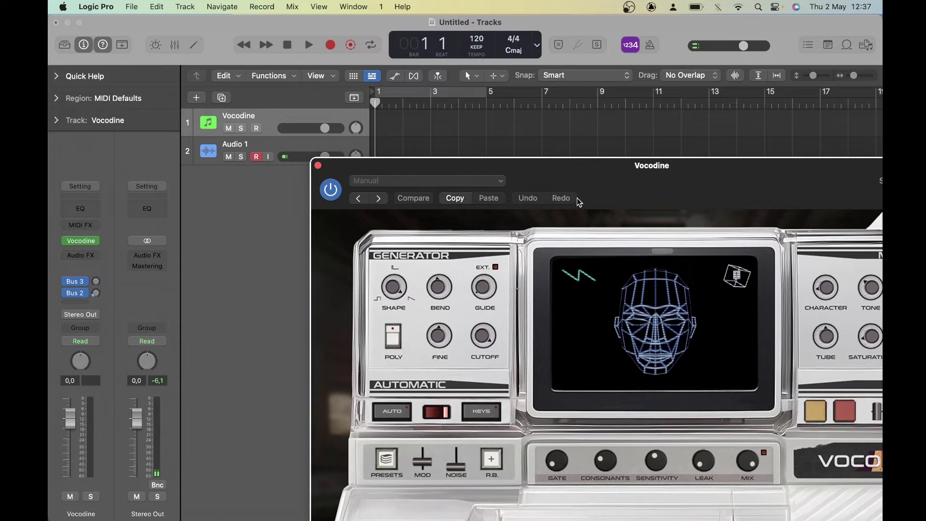
- Set Vocodine's side chain source to Audio 1 and close the plug-in window
left_click_drag(605, 161, 442, 30)
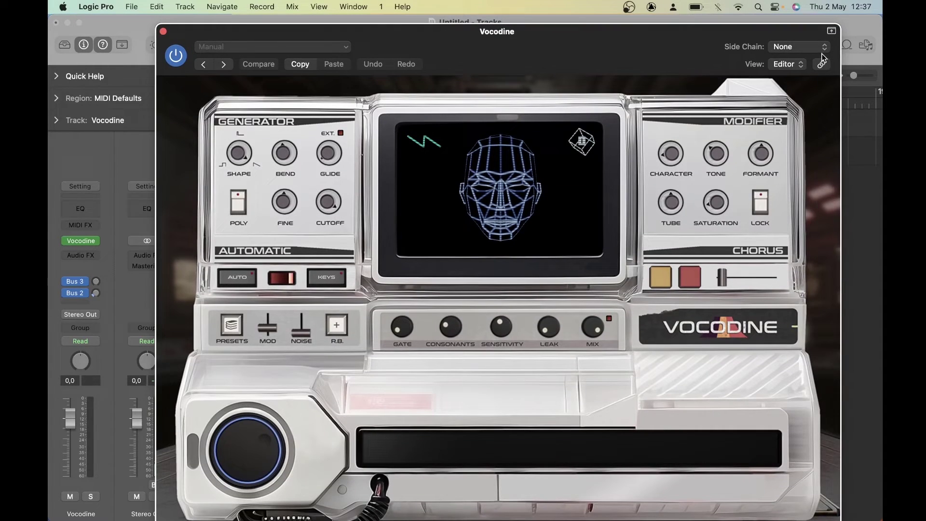
left_click(810, 48)
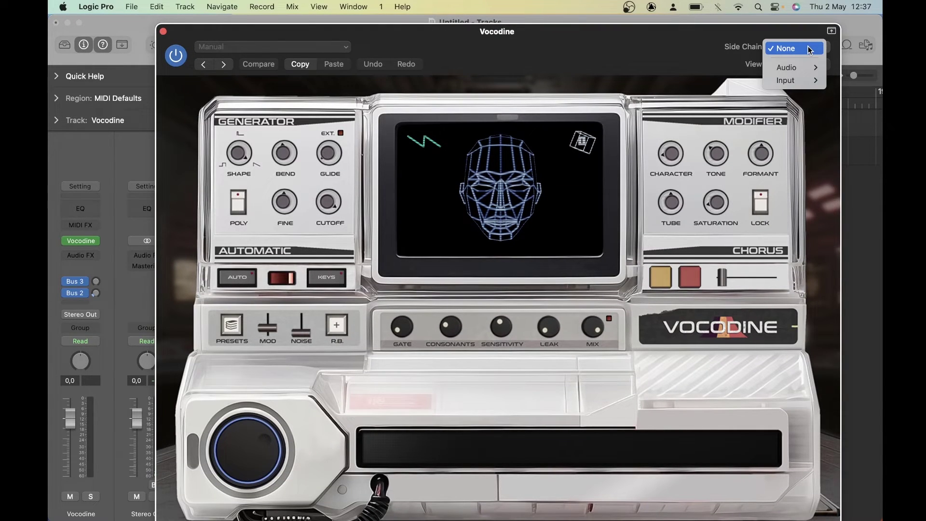
mouse_move(792, 81)
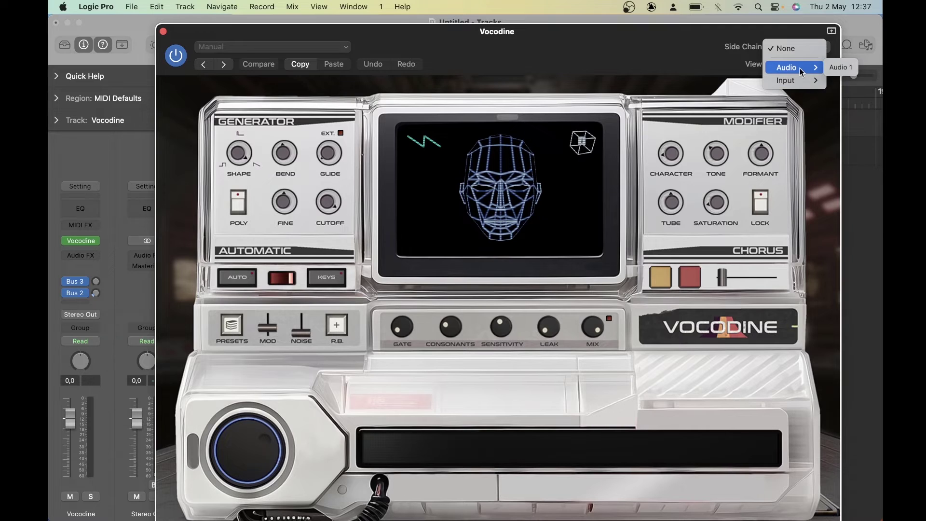
left_click(685, 92)
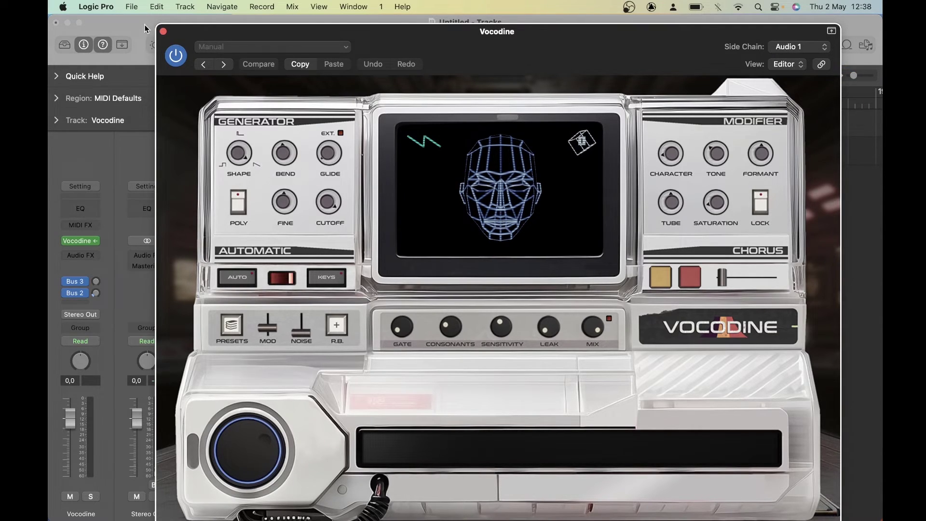
left_click(163, 30)
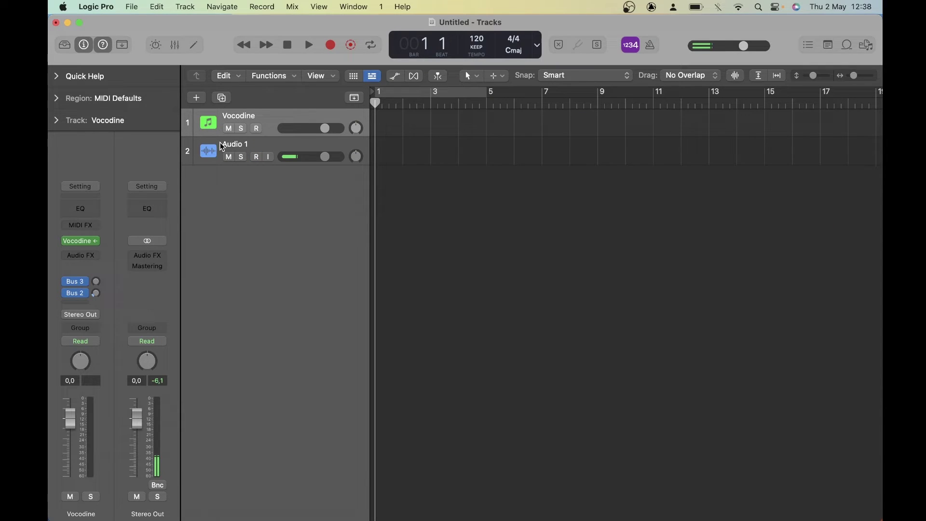
- Record-enable Audio 1 and Vocodine, mute Audio 1, and reopen the Vocodine plug-in
key("alt+r")
key("alt+r")
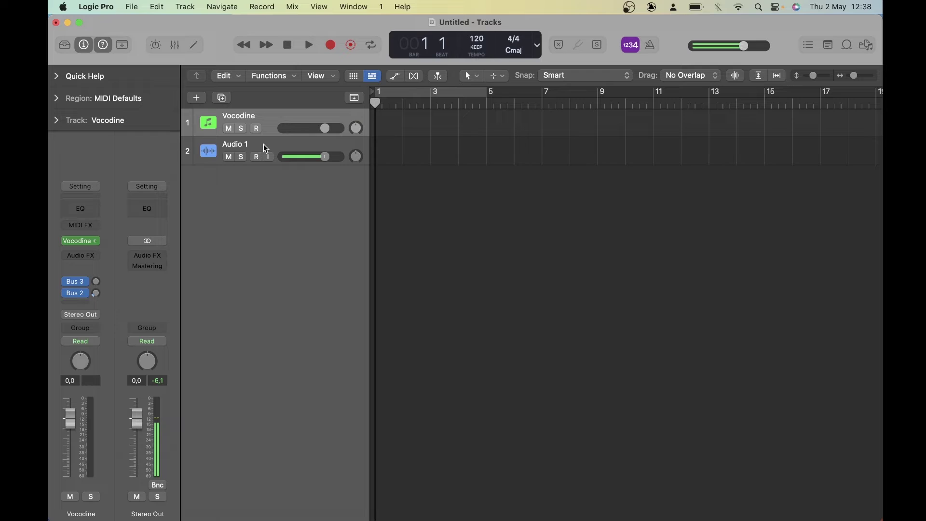
left_click(256, 128)
left_click(230, 158)
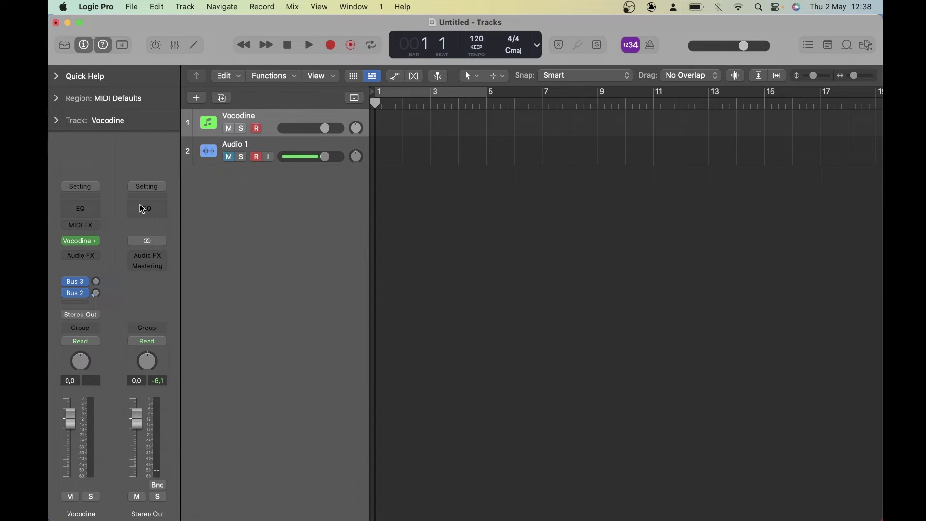
left_click(84, 242)
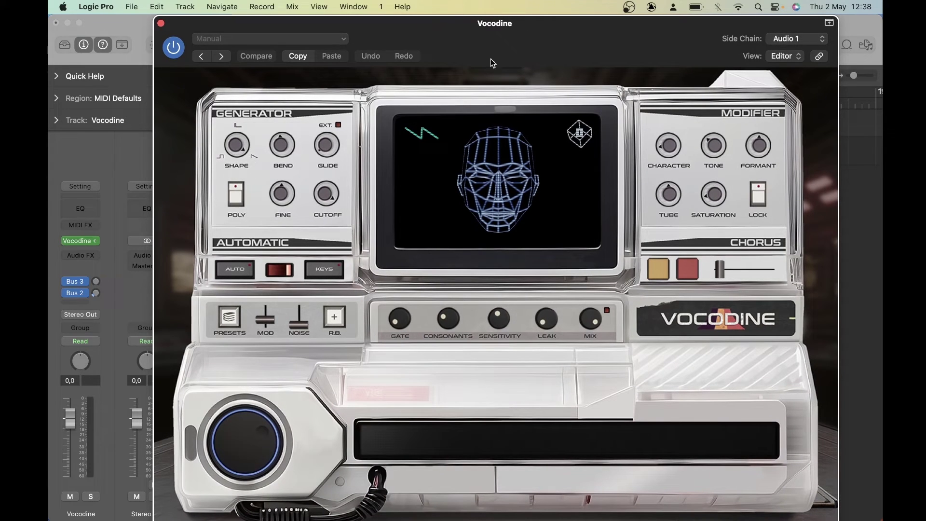
- Turn on Vocodine's AUTO tuning and preview playback through the vocoder
left_click(243, 269)
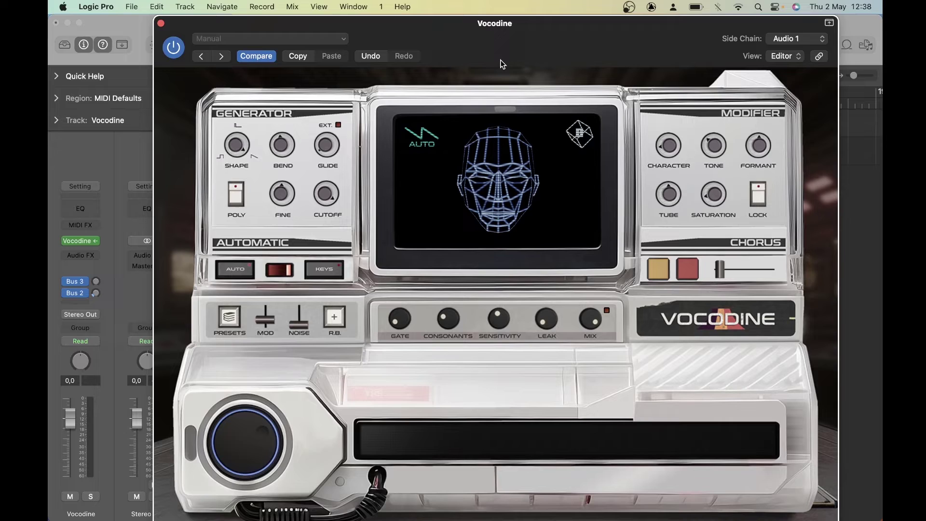
left_click_drag(477, 32, 473, 107)
left_click(309, 45)
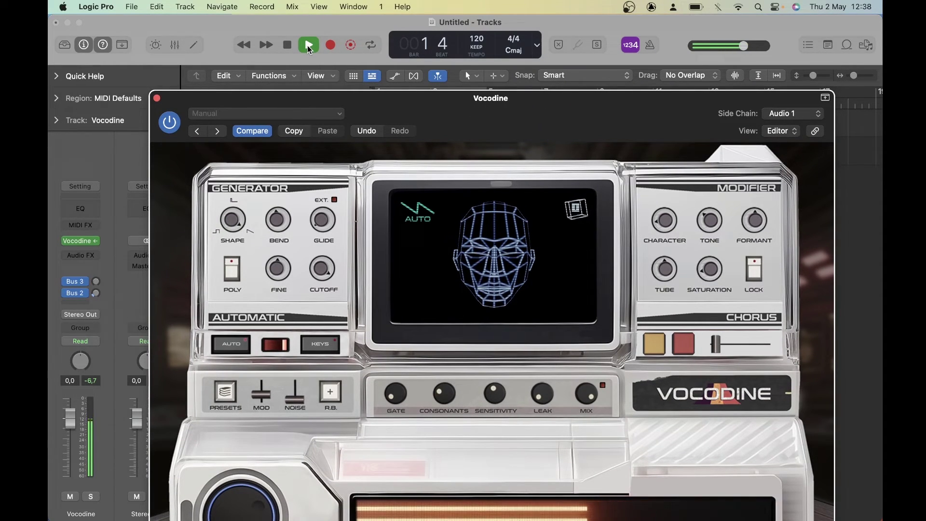
left_click(288, 46)
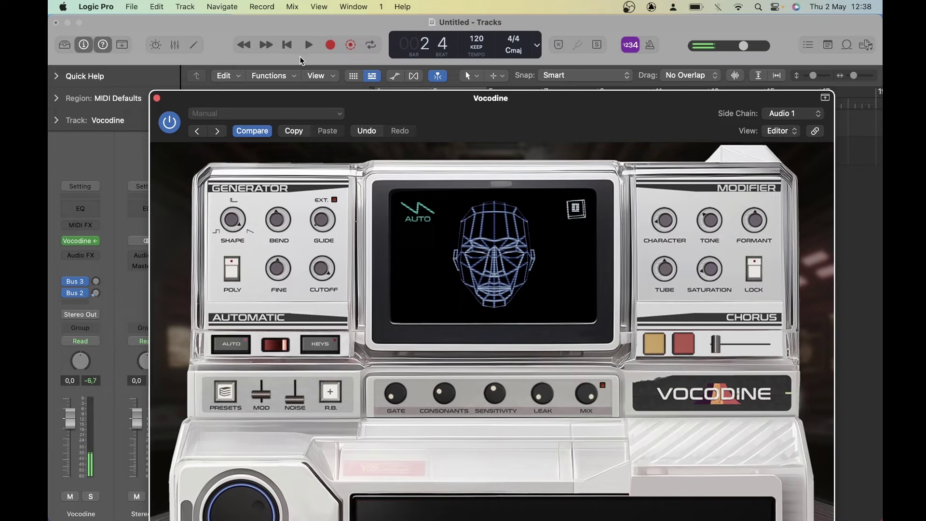
left_click_drag(410, 104, 401, 32)
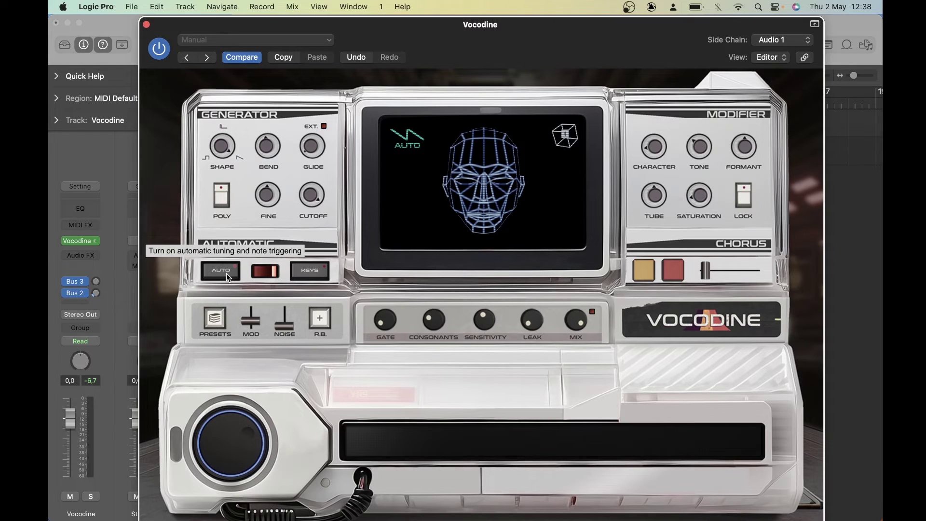
- Record a short take, Untitled#03, on Audio 1 and play it back
left_click_drag(398, 36, 419, 247)
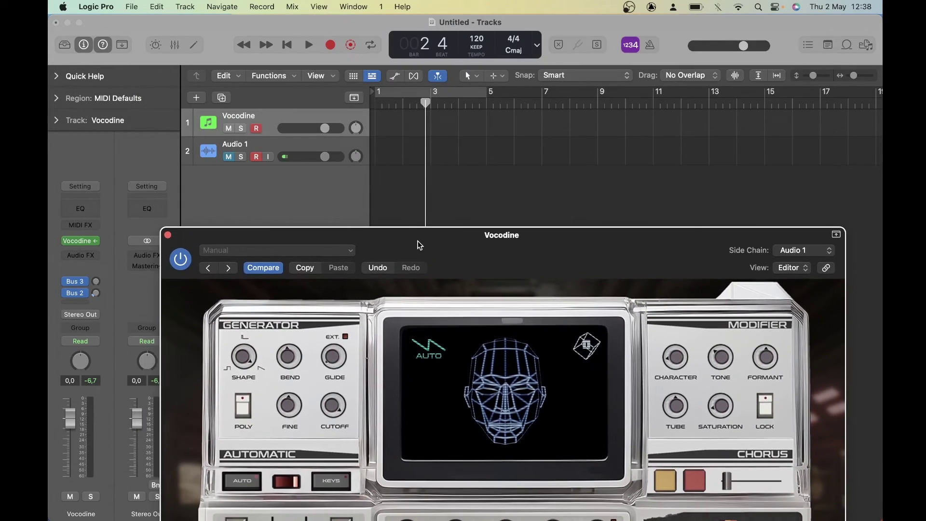
key("space")
left_click(330, 45)
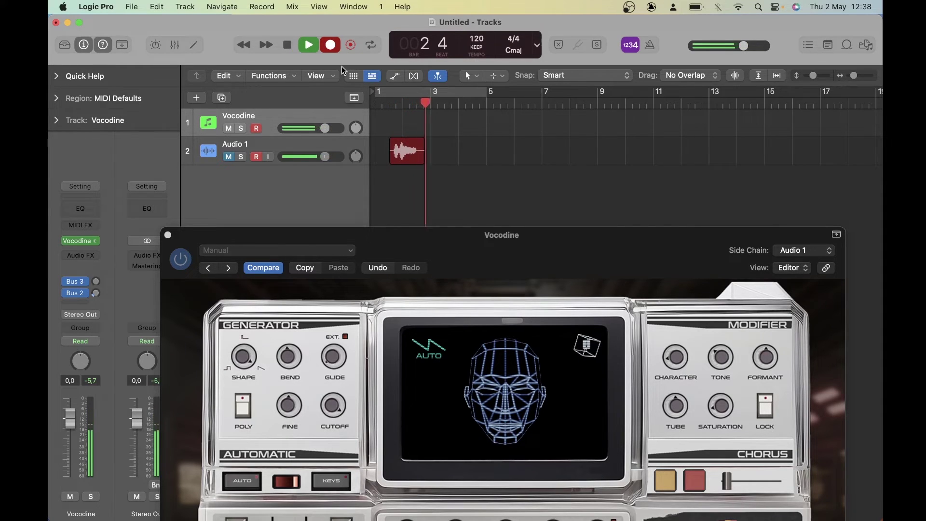
left_click(330, 45)
left_click(390, 104)
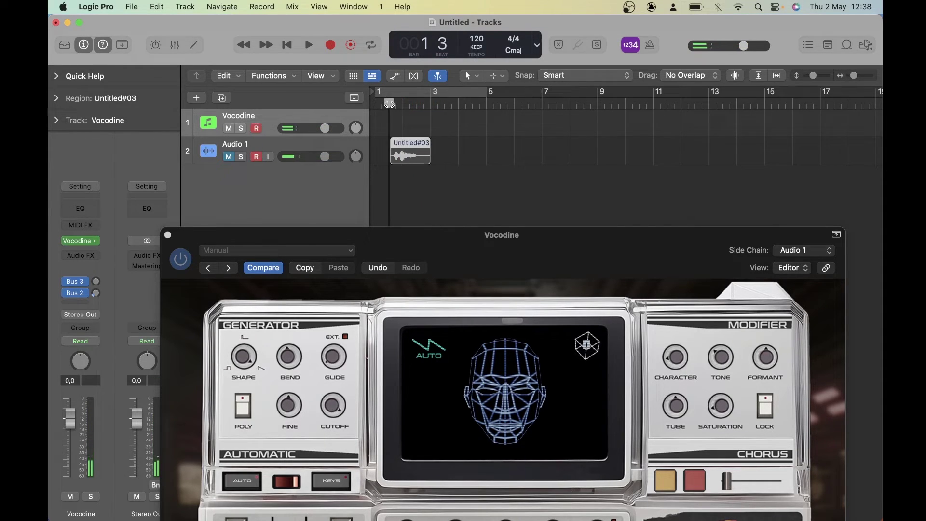
key("space")
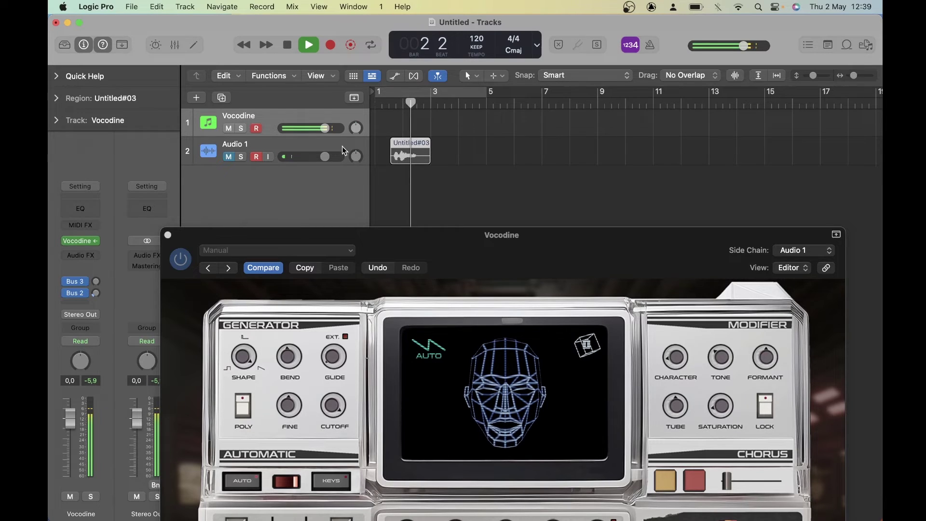
key("space")
- Replay the take from Audio 1, turn AUTO off, and close the Vocodine window
left_click(290, 143)
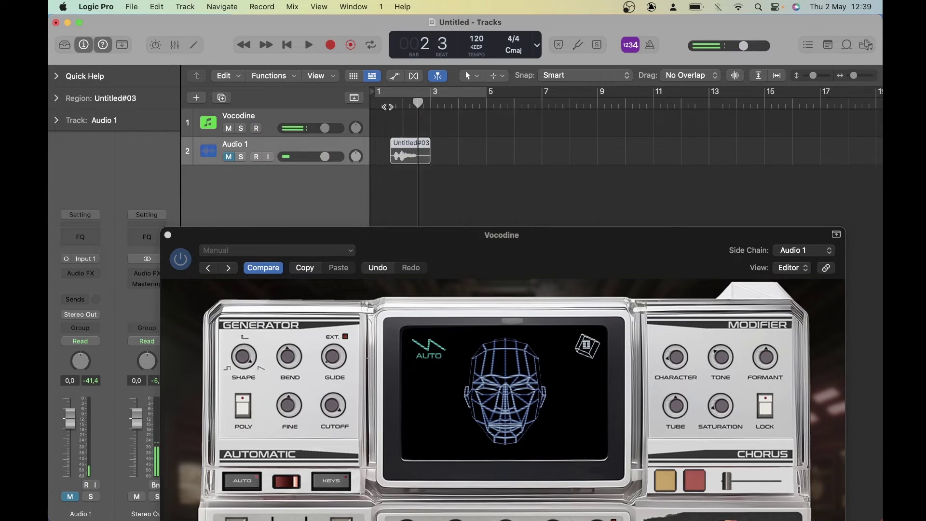
key("space")
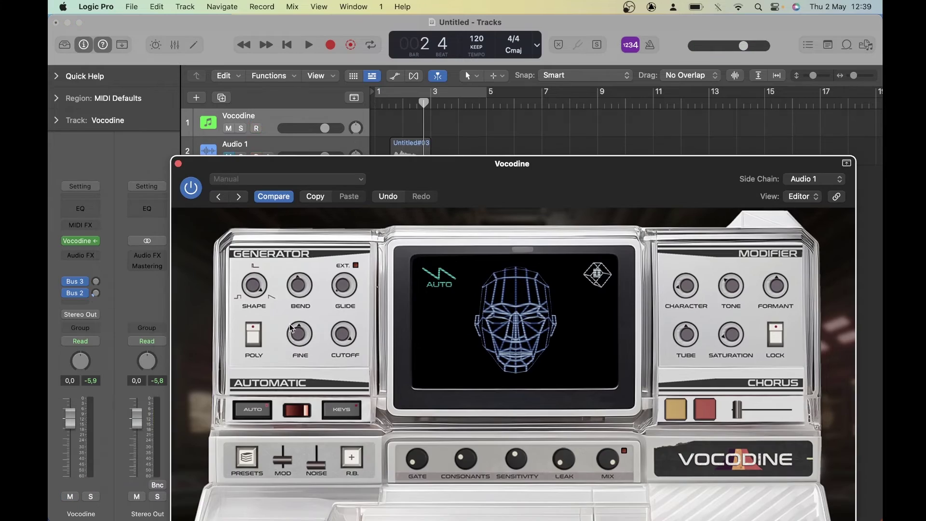
left_click(251, 408)
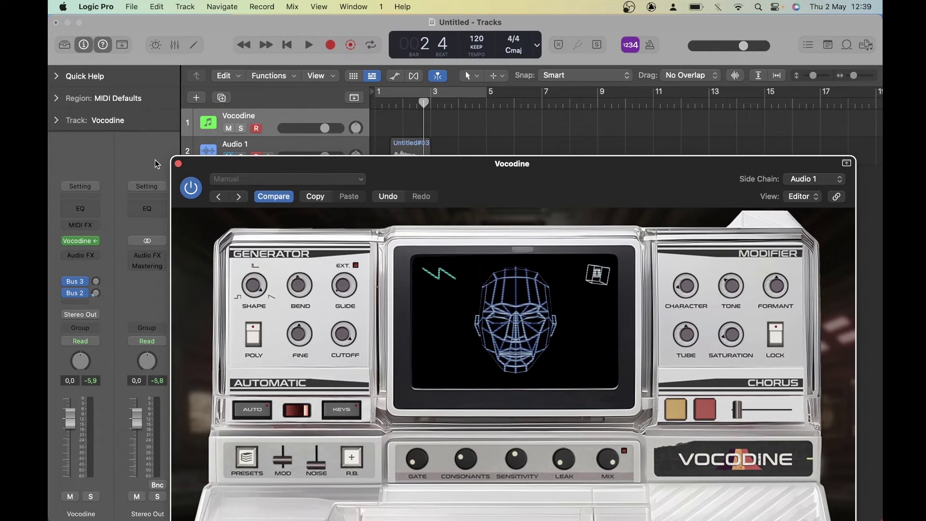
left_click(178, 164)
- From bar 5, play vocoder notes on the Musical Typing keyboard during playback
left_click(470, 105)
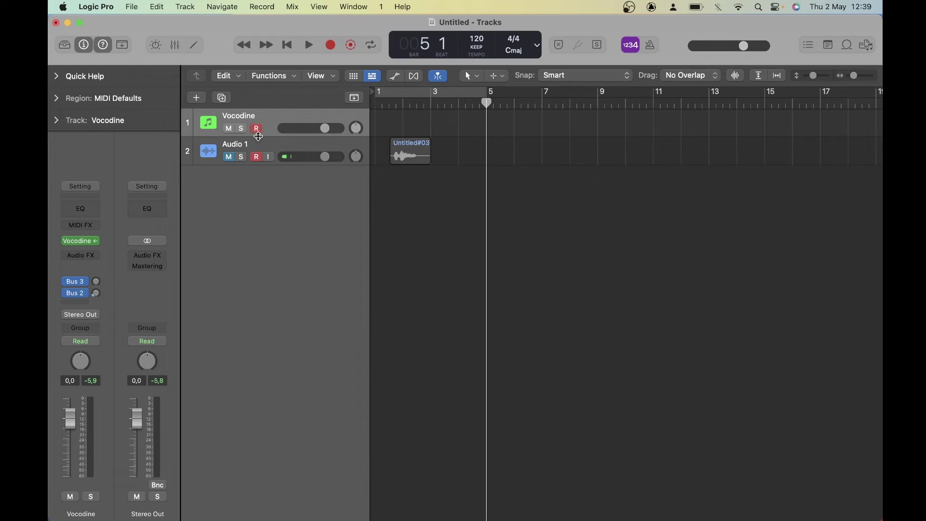
key("super+k")
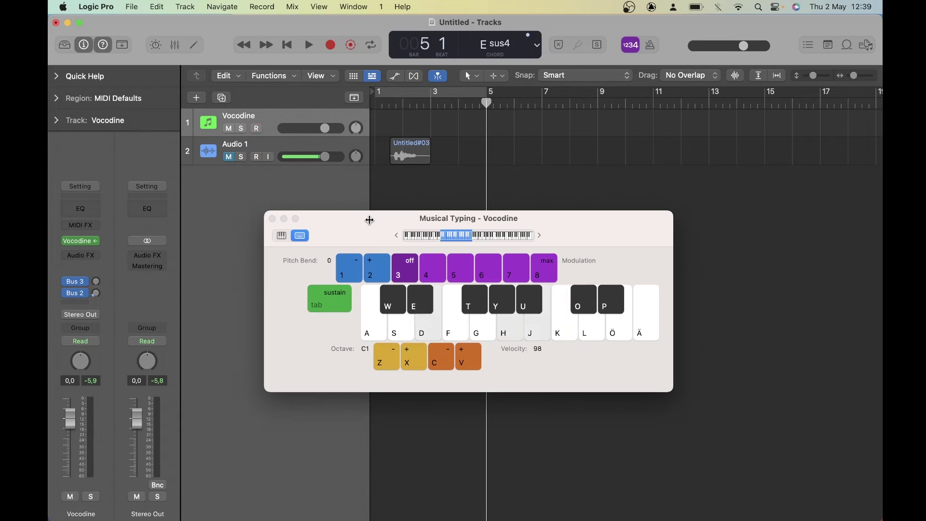
key("space")
key("j")
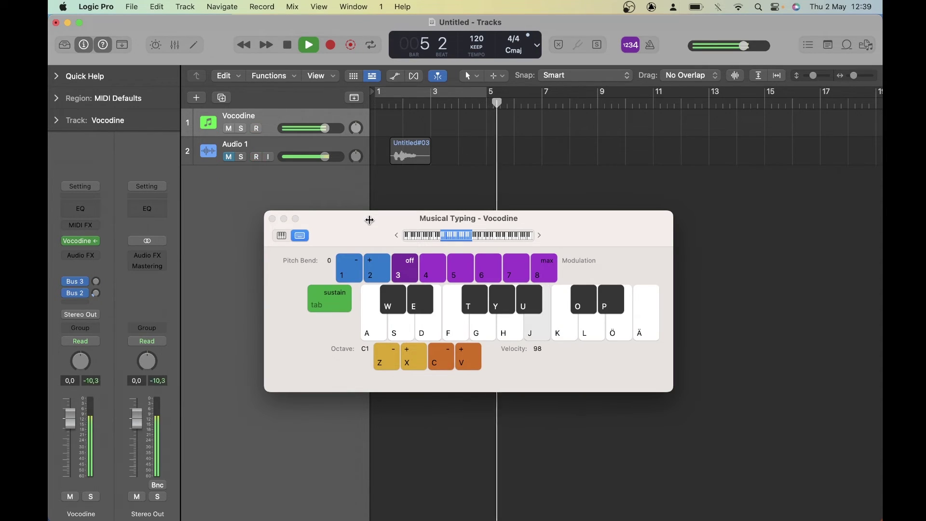
key("k")
key("d")
key("a")
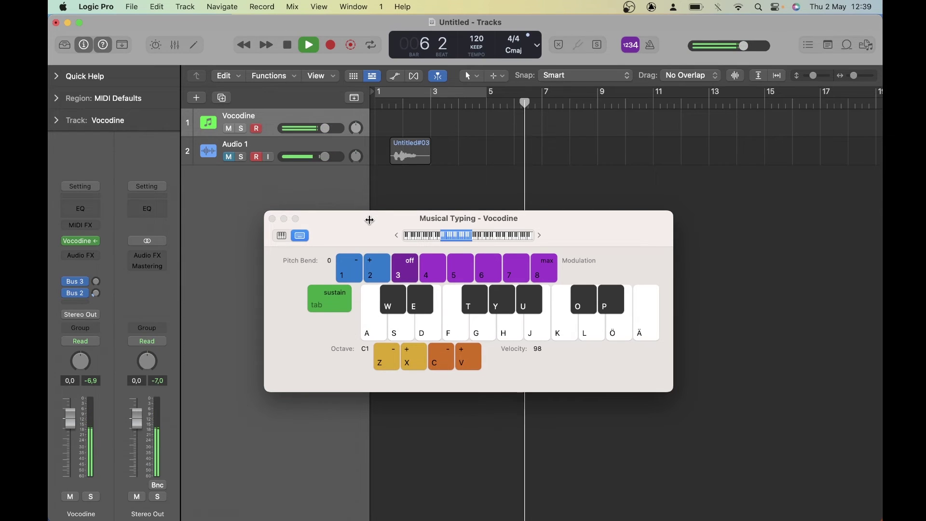
- Record a new take of played notes, producing Untitled#04 and a Vocodine MIDI region
key("r")
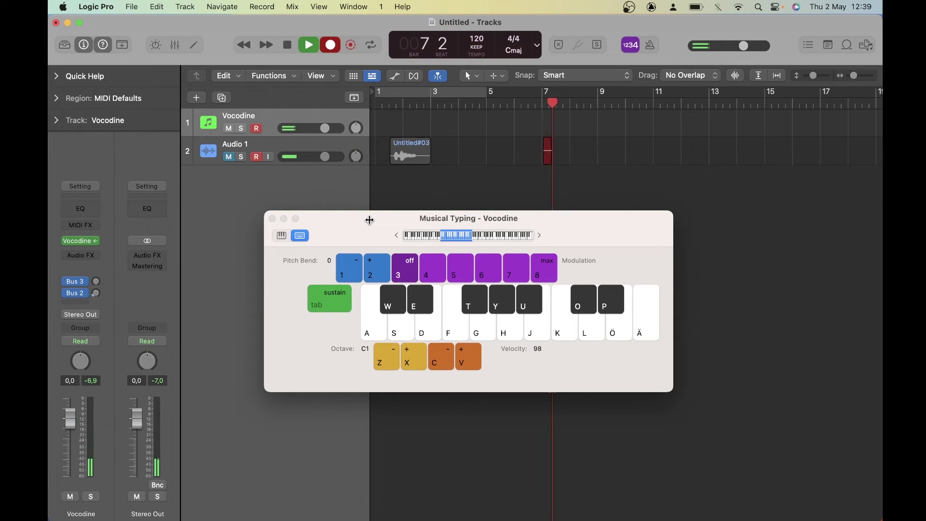
key("h")
key("d")
key("a")
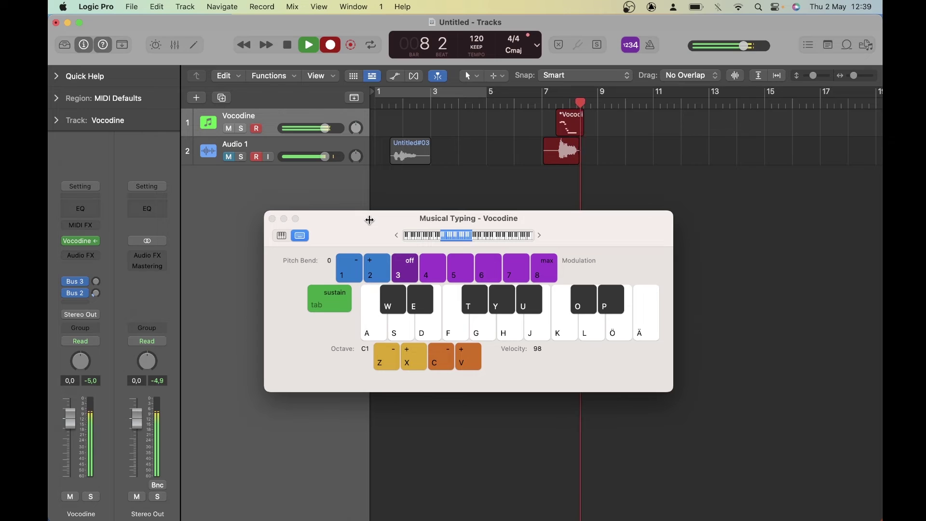
key("space")
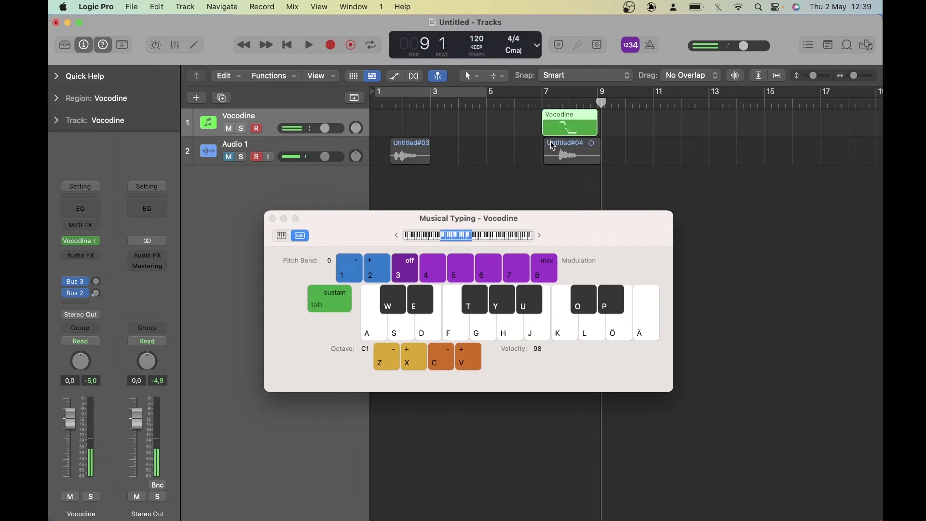
- Replay the new take from bar 7 several times, then close Musical Typing
double_click(549, 104)
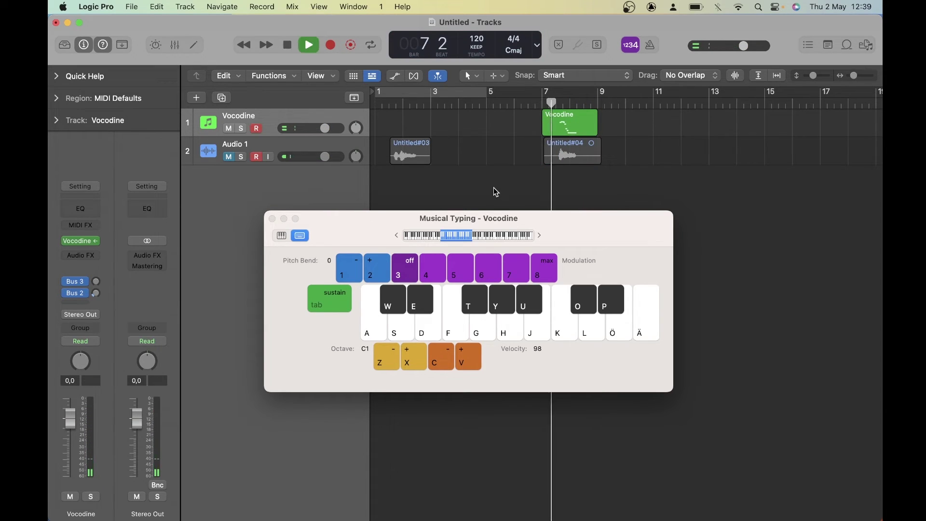
double_click(554, 102)
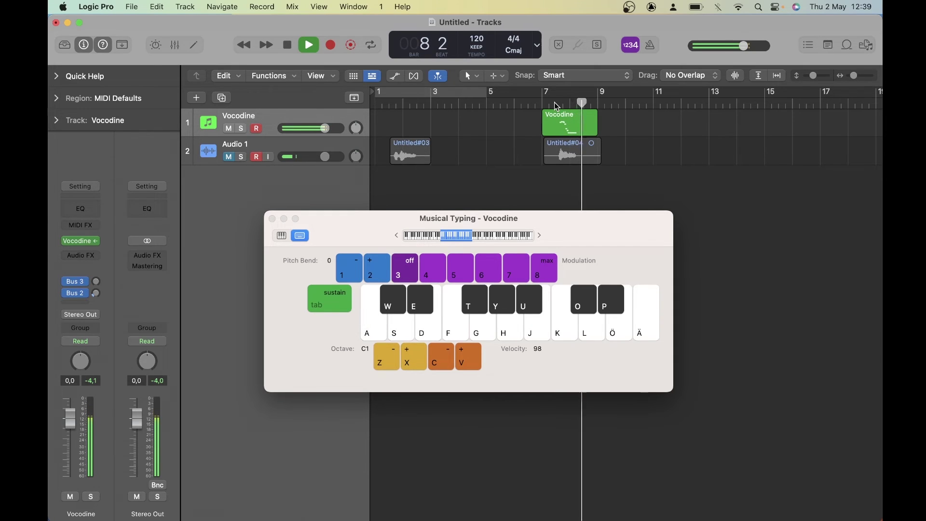
double_click(554, 102)
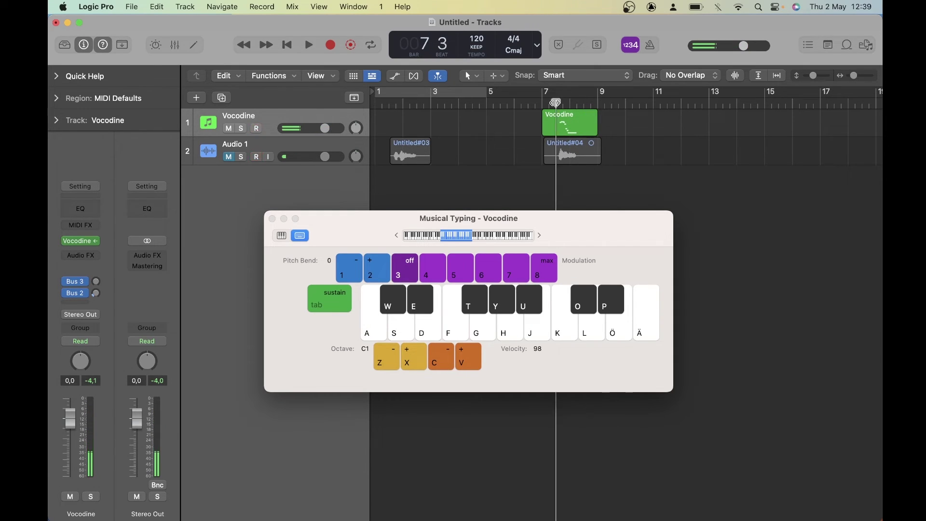
double_click(554, 102)
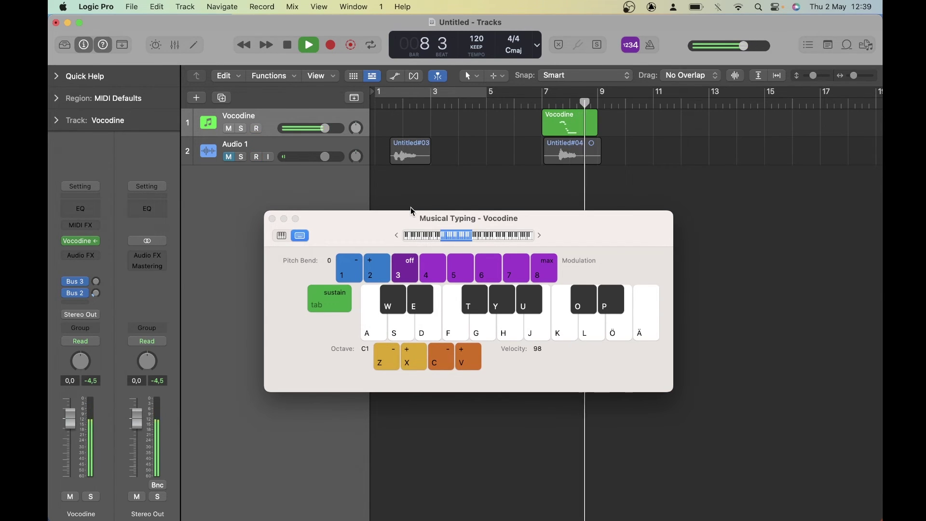
key("space")
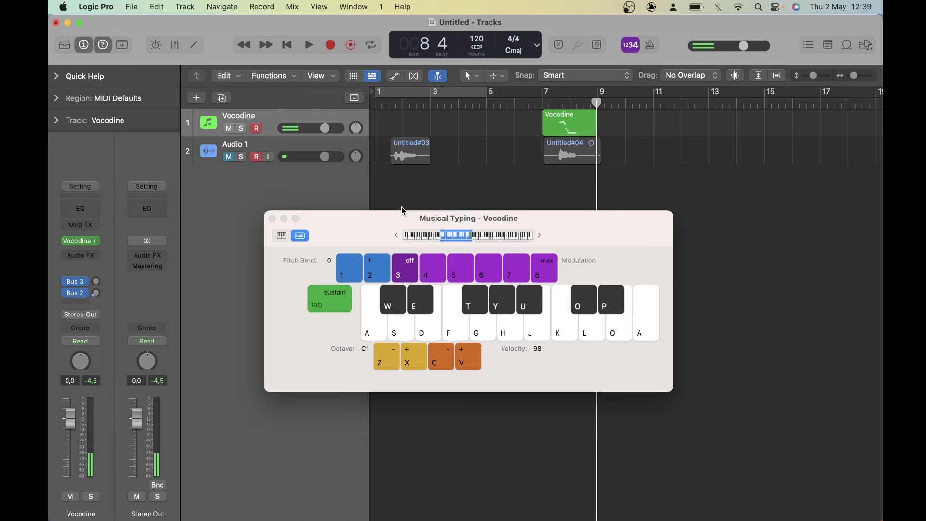
left_click(272, 219)
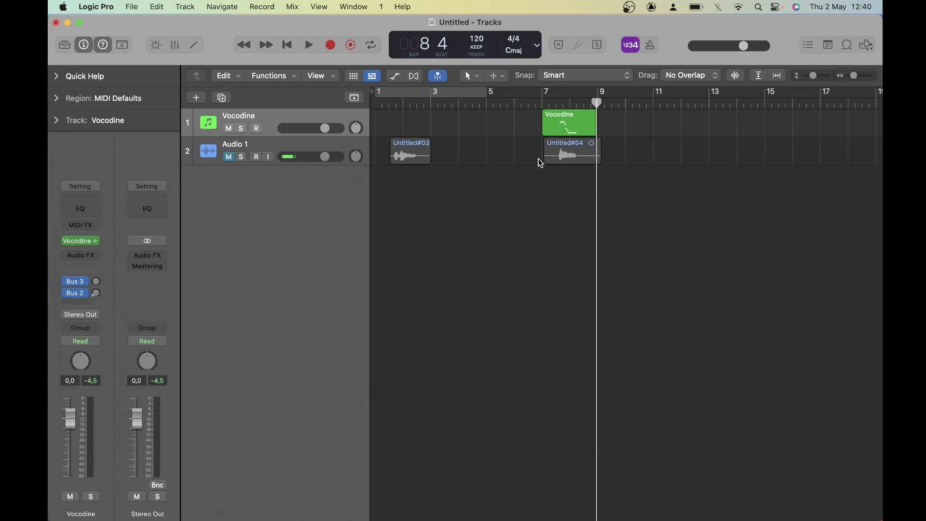
- Stack the selected Vocodine and Audio 1 tracks into folder stack Sub 1 and start playback
left_click(261, 142)
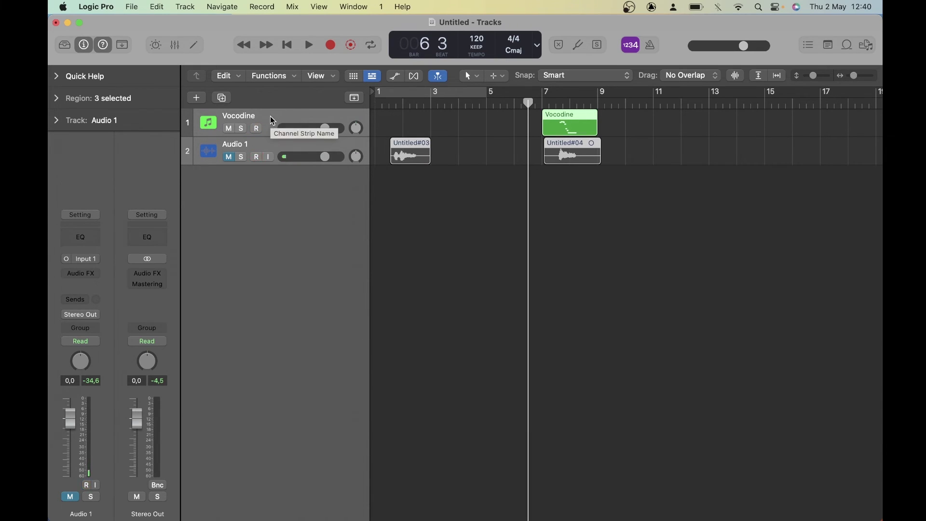
right_click(273, 121)
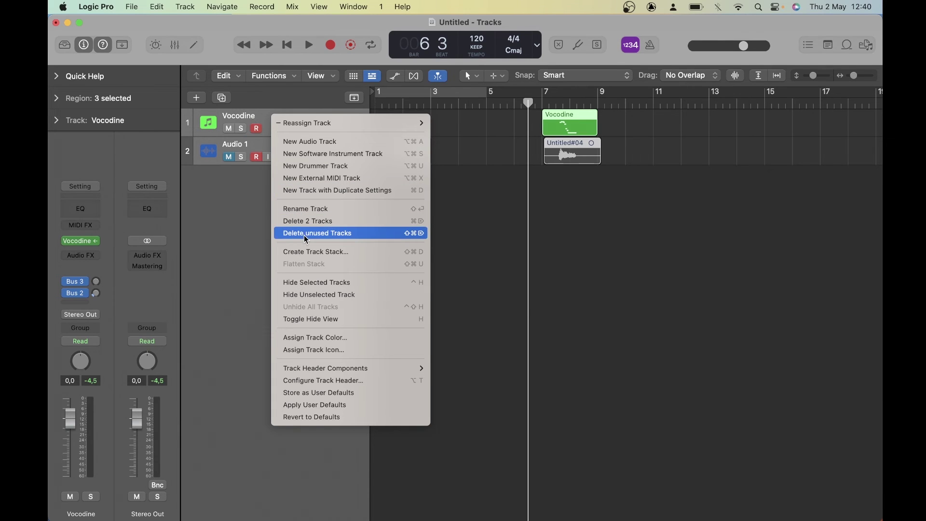
left_click(297, 250)
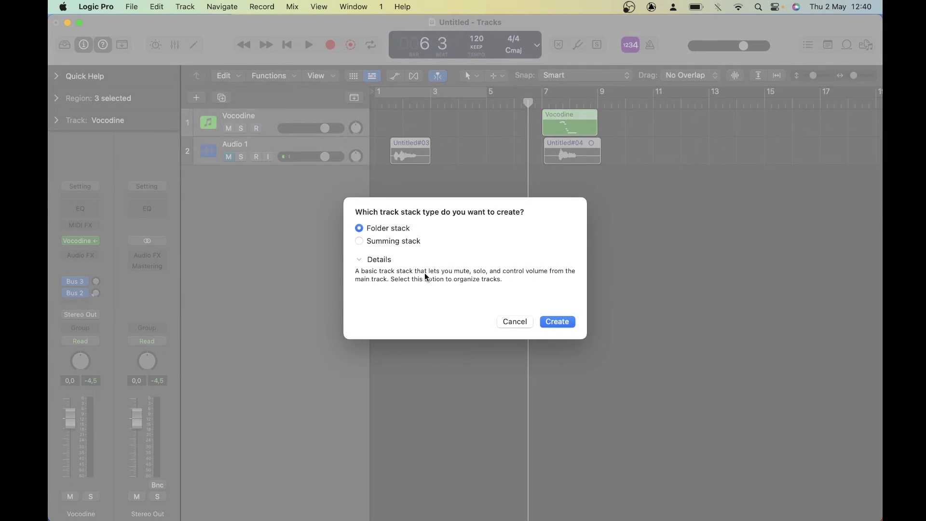
left_click(557, 322)
key("space")
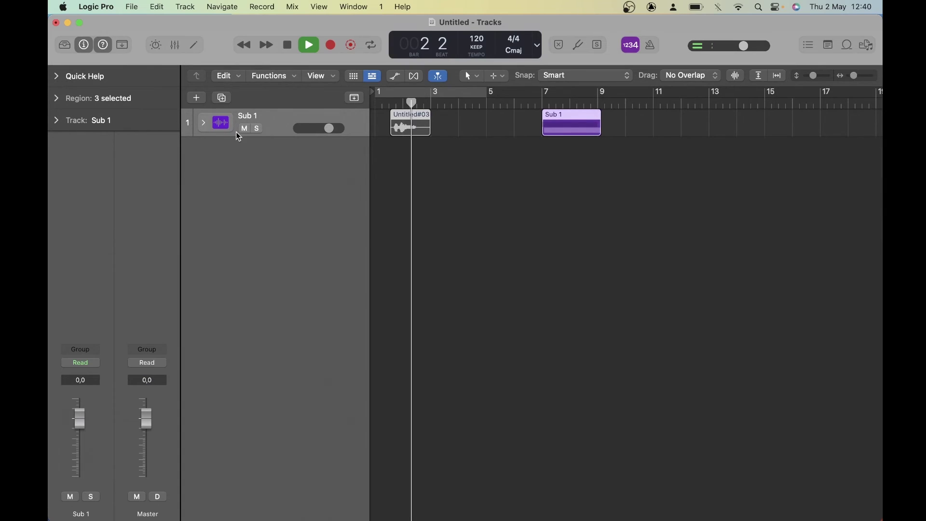
- Stop playback at bar 7, rename the collapsed Sub 1 stack 'Vocodine stack 1', then duplicate and expand the copy
left_click(564, 105)
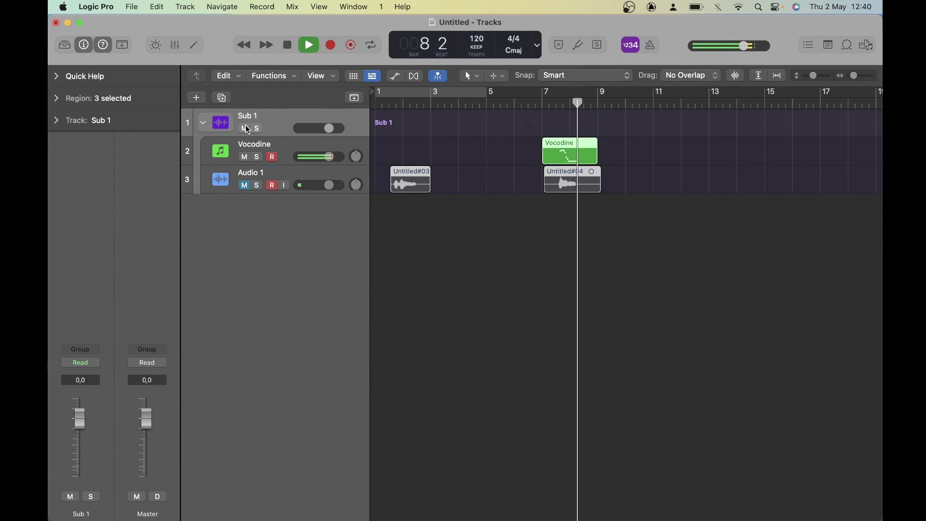
key("space")
left_click(207, 125)
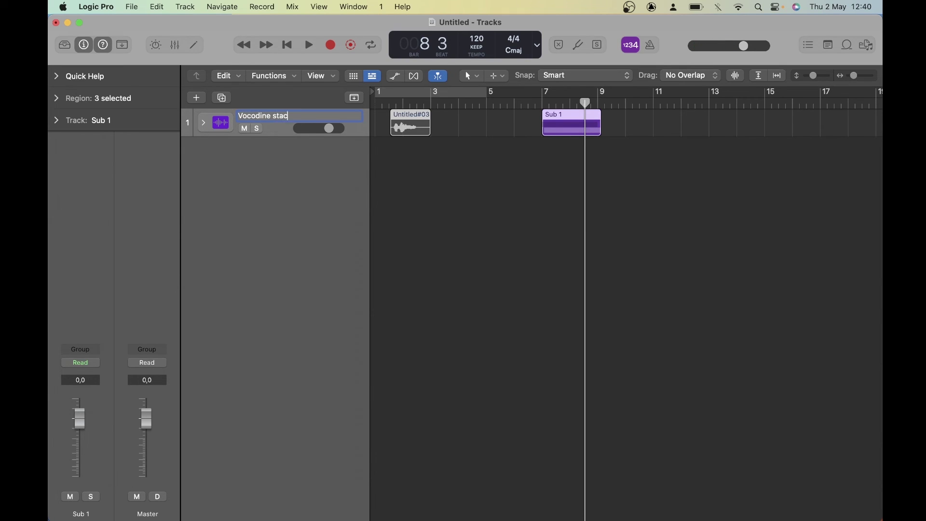
key("Return")
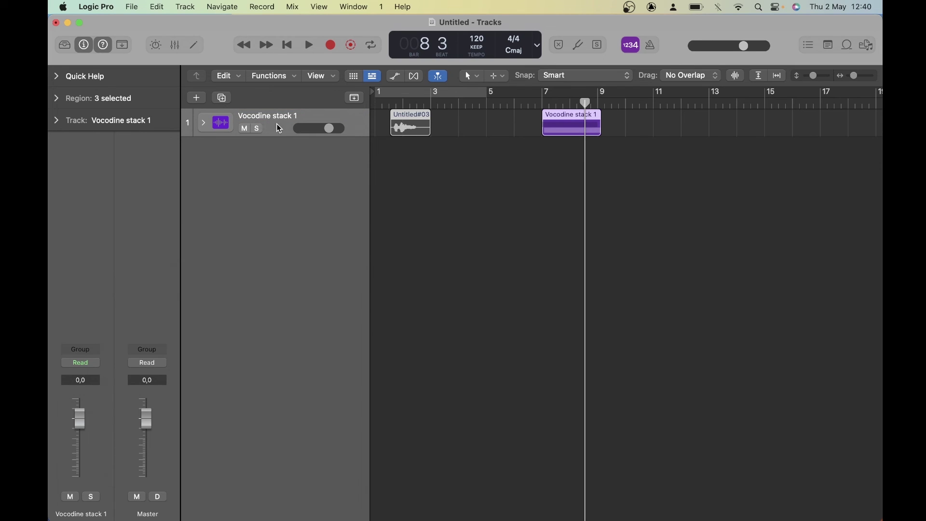
key("super+d")
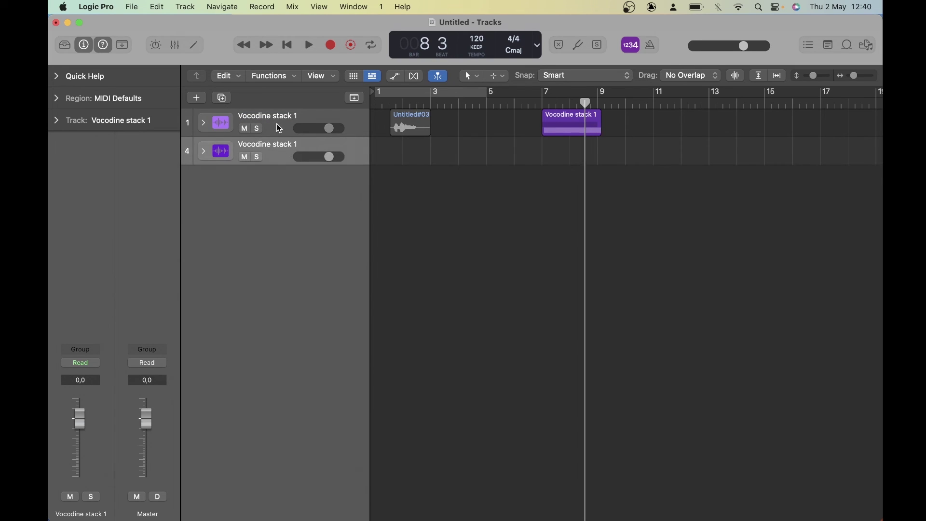
left_click(203, 152)
- Switch the copied Vocodine plug-in's side chain source from Audio 1 to Audio 2
left_click(243, 176)
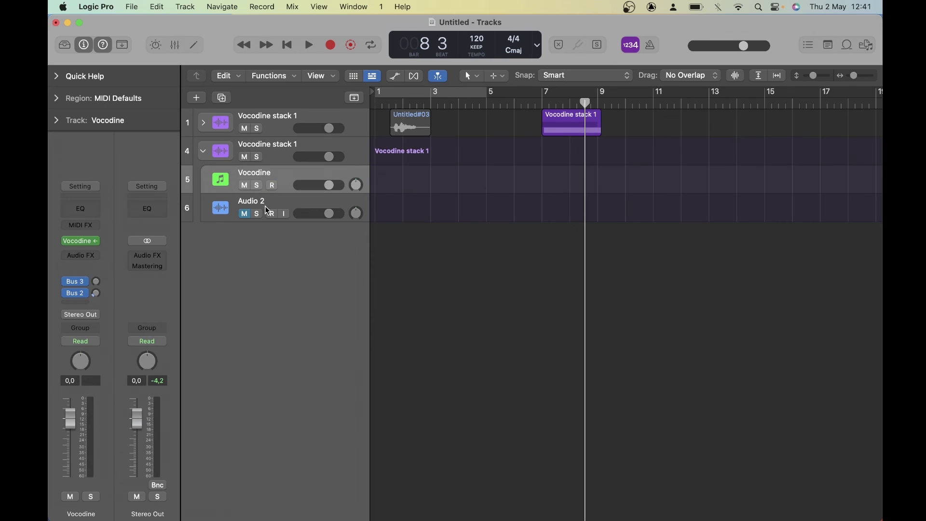
left_click(80, 242)
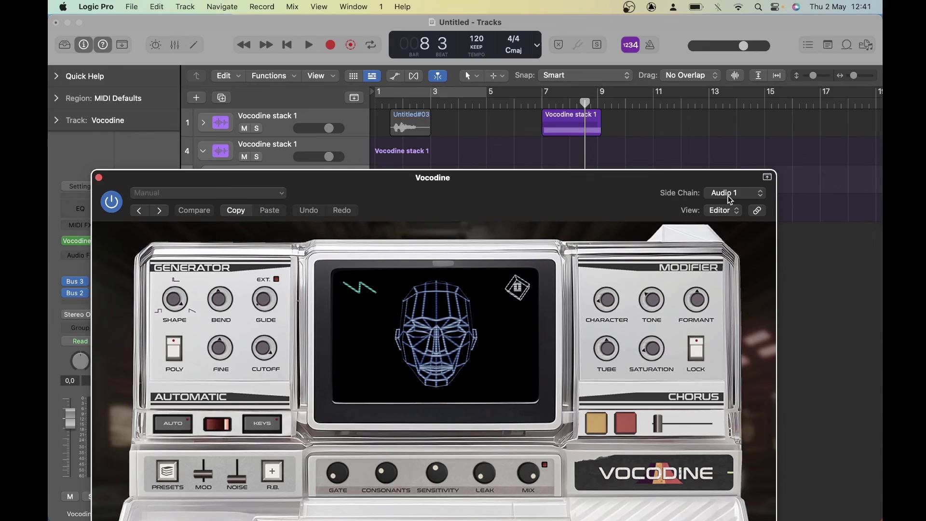
left_click(730, 194)
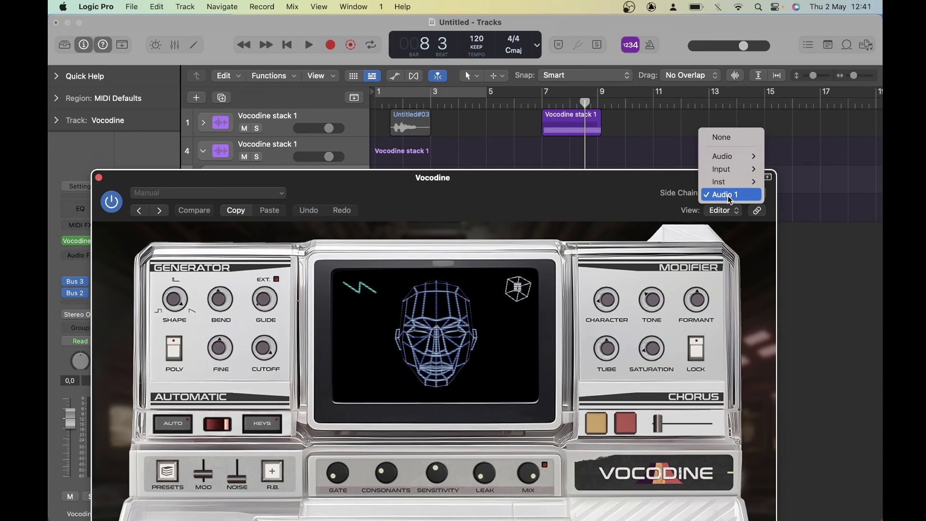
mouse_move(726, 157)
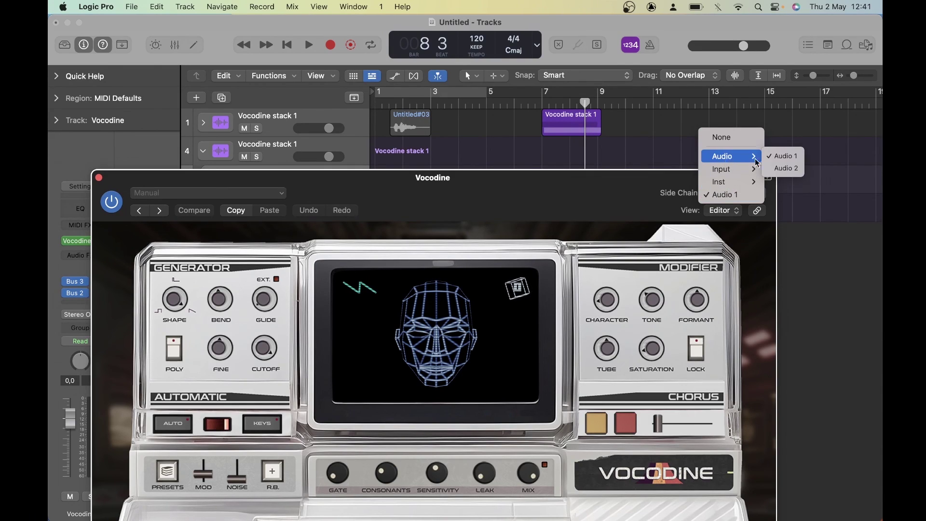
left_click(785, 169)
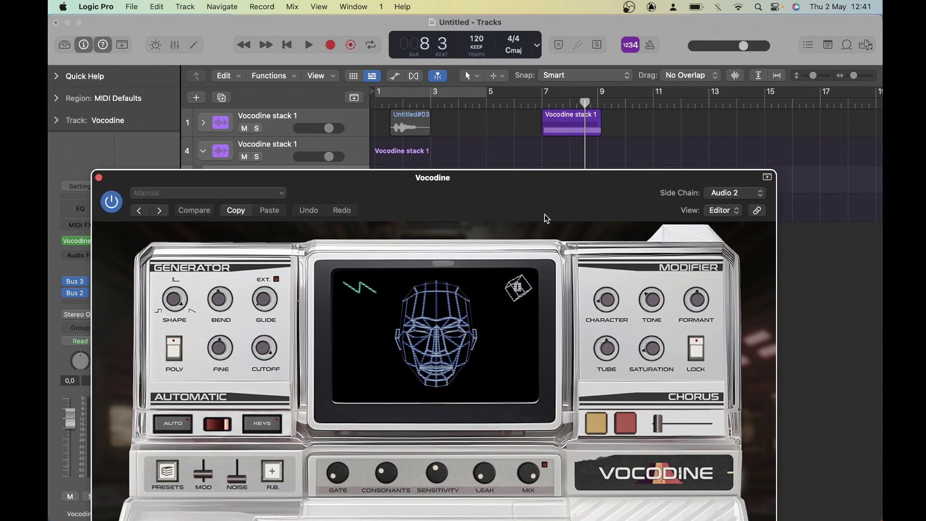
left_click(99, 178)
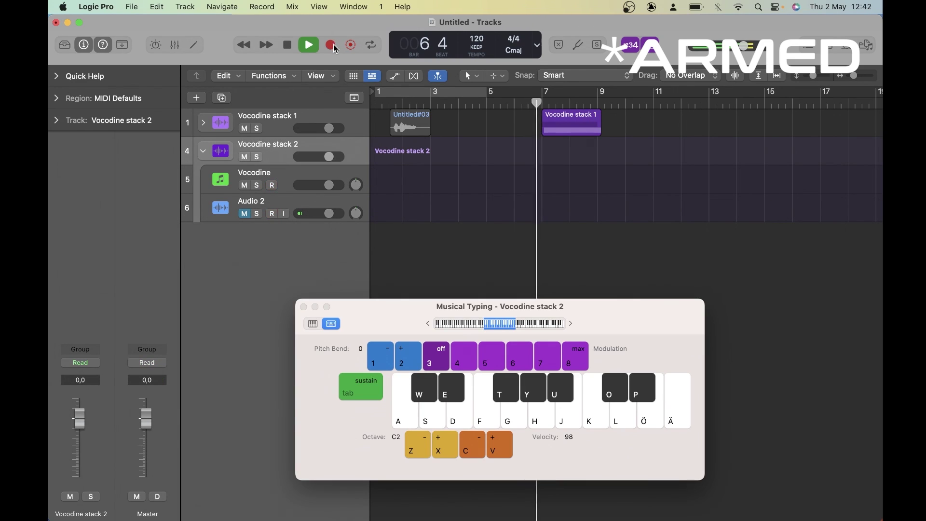
- Record a take of Musical Typing notes H, J, D and A
left_click(331, 45)
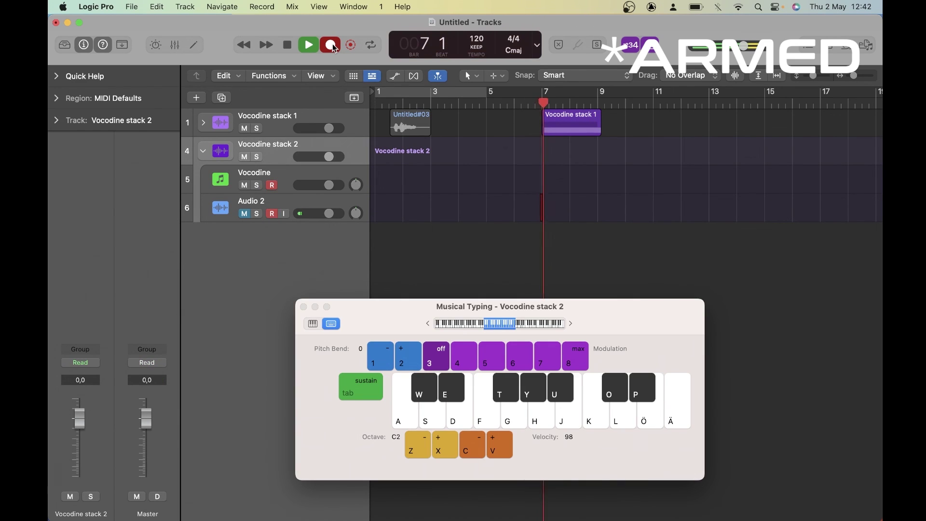
key("h")
key("j")
key("d")
key("a")
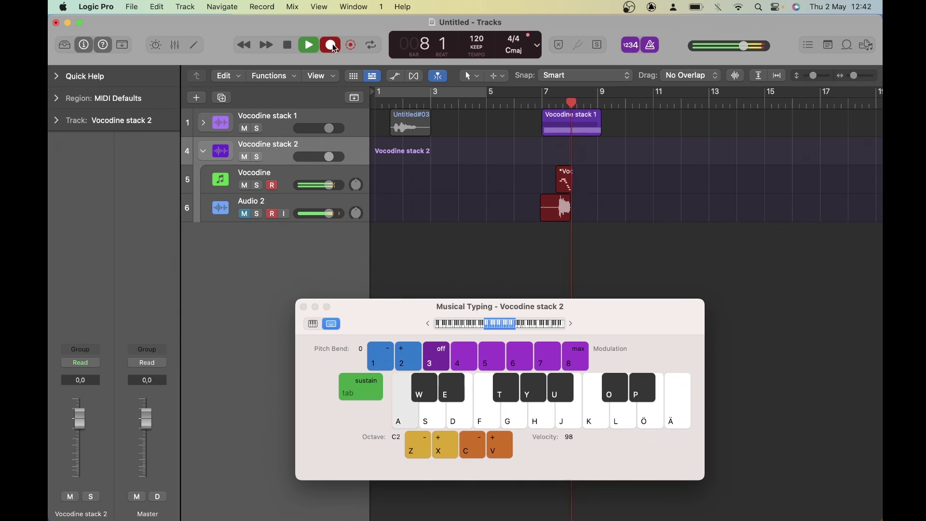
key("space")
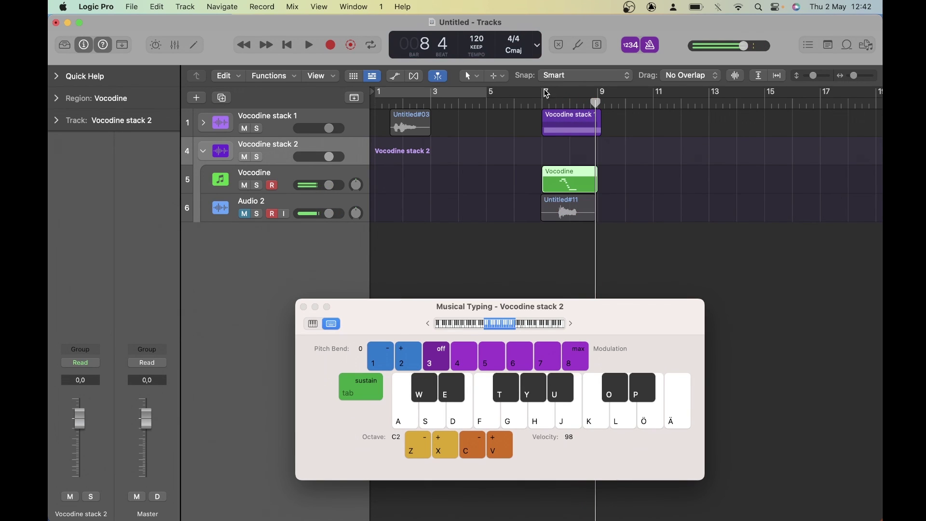
- Replay the new take from bar 7, fold Vocodine stack 2 closed, and dismiss the save prompt
left_click(554, 97)
key("space")
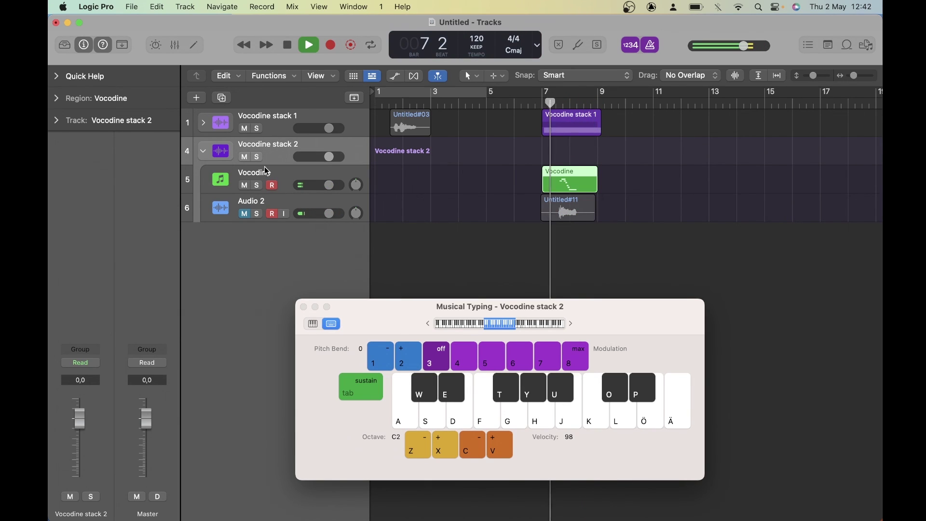
left_click(204, 152)
key("space")
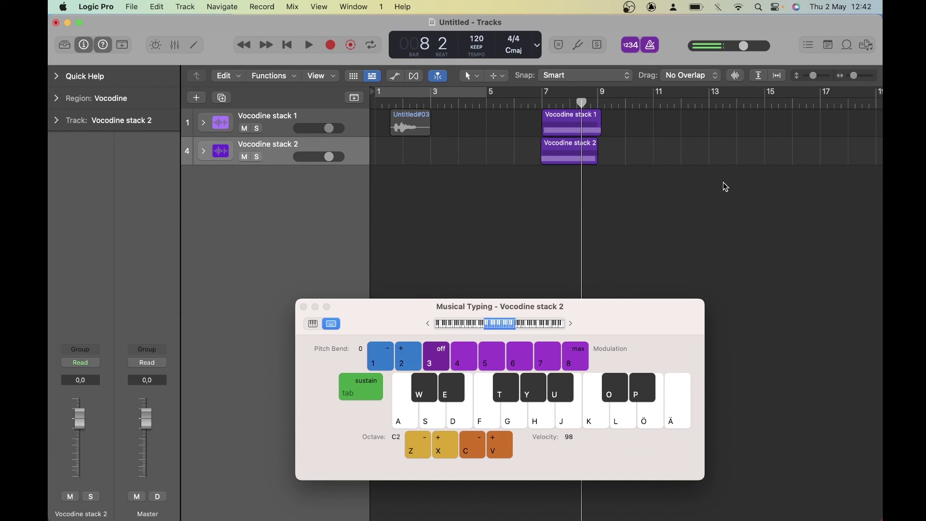
key("super+s")
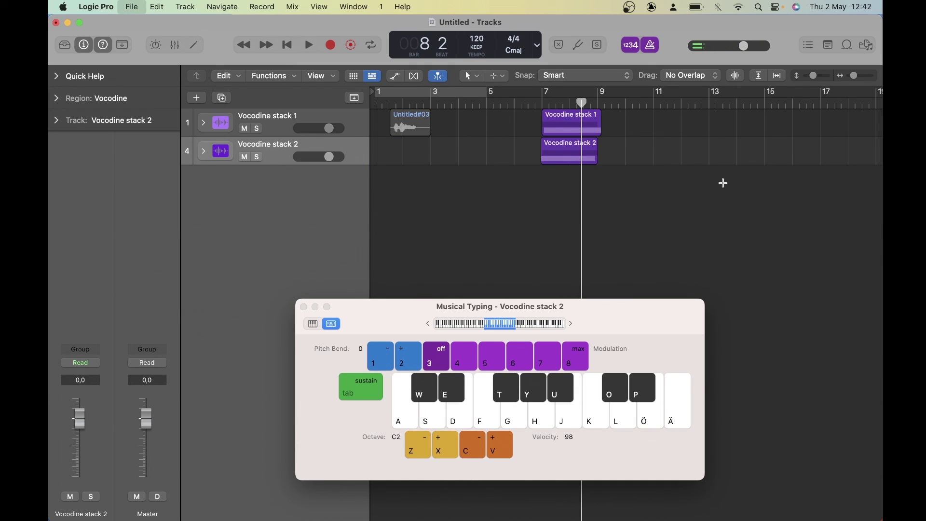
key("Escape")
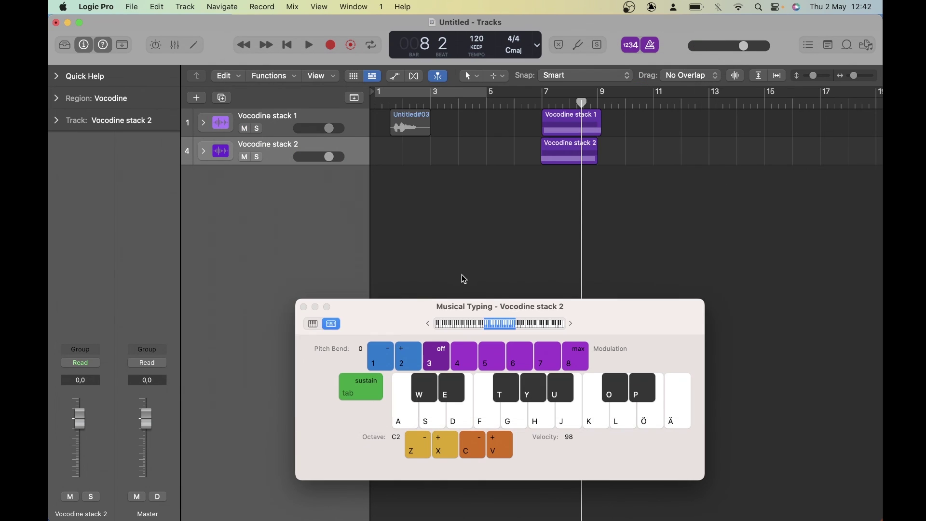